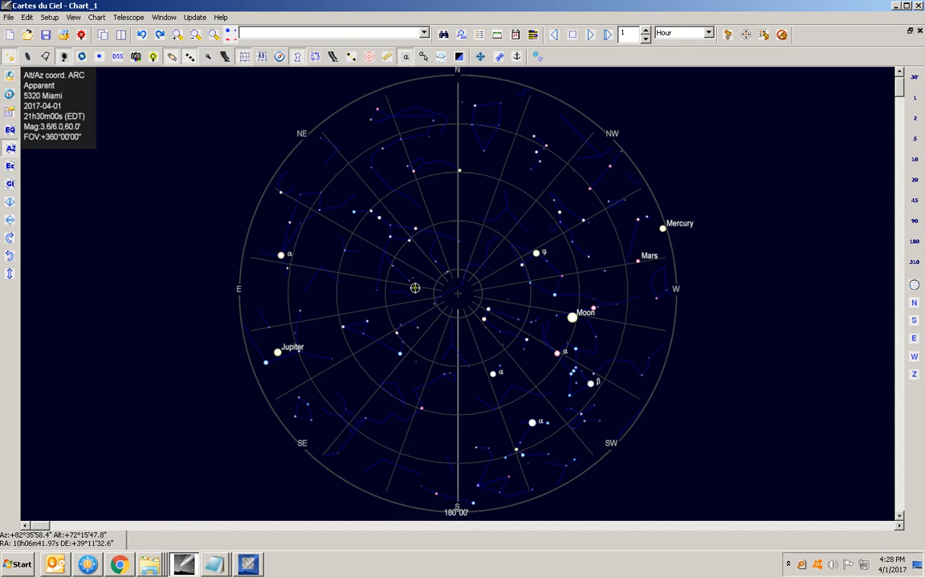
Step: Review the chart coordinate settings, including the type of coordinates, and close them without changes
{"action": "left_click", "coordinate": [9, 112]}
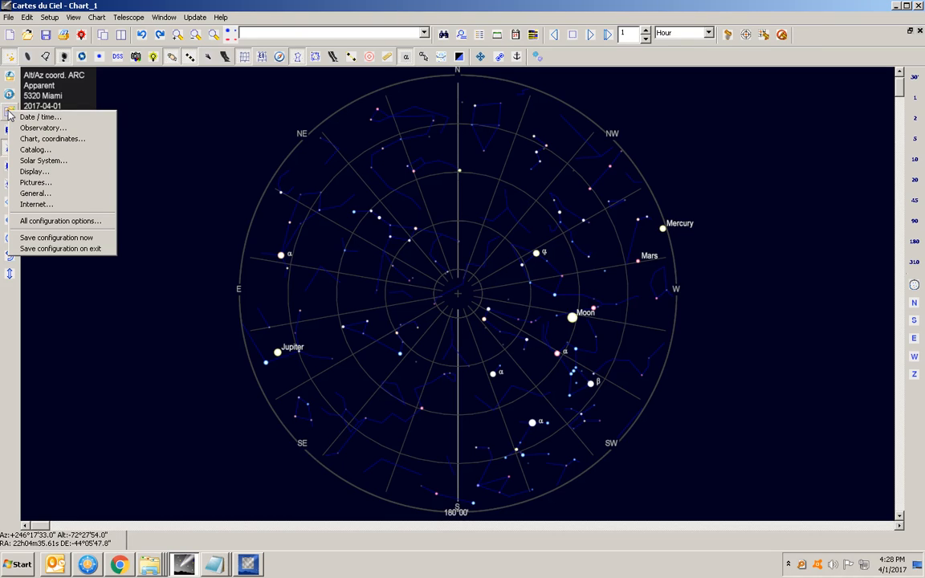
{"action": "left_click", "coordinate": [57, 142]}
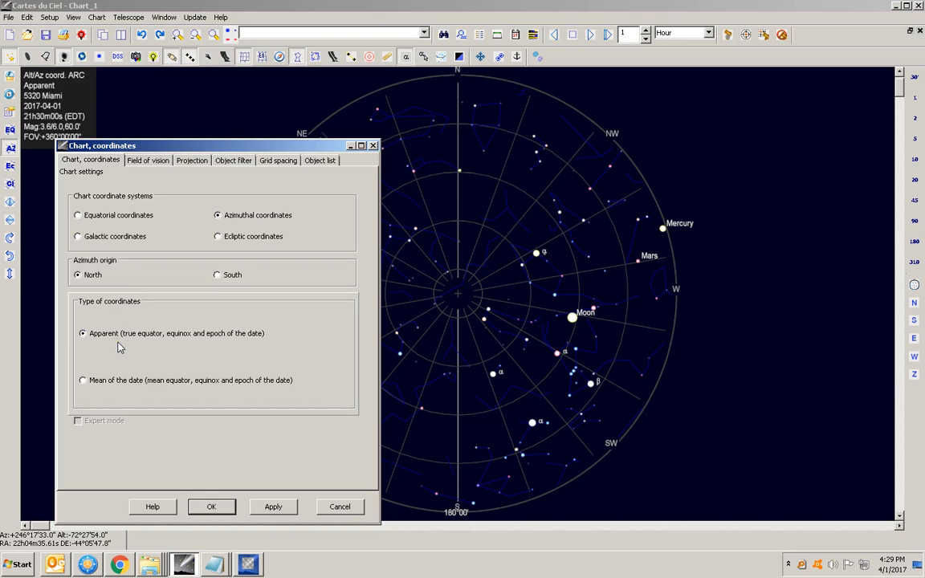
{"action": "left_click", "coordinate": [340, 506]}
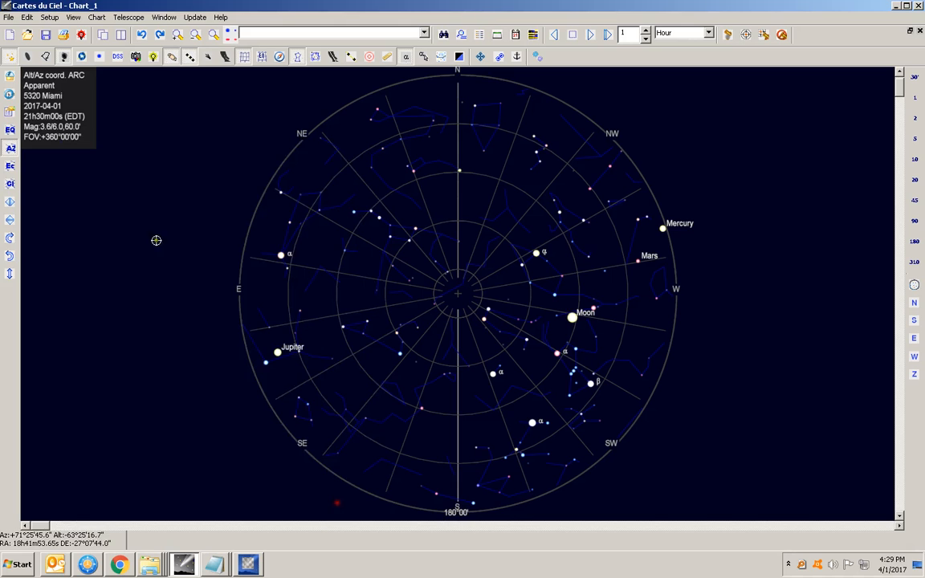
Step: Review the Solar System position setting, Geocentric versus Topocentric, and close the settings without changes
{"action": "left_click", "coordinate": [8, 113]}
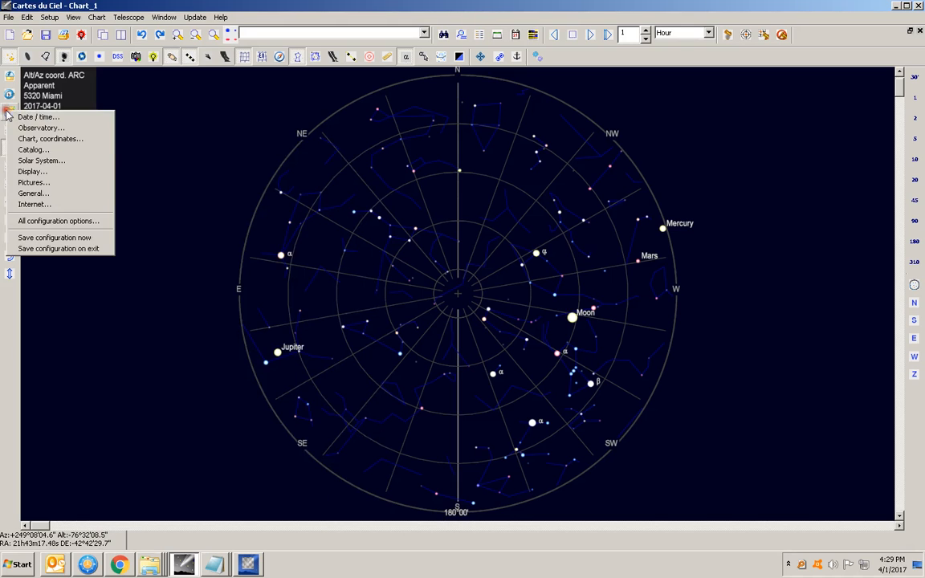
{"action": "left_click", "coordinate": [32, 160]}
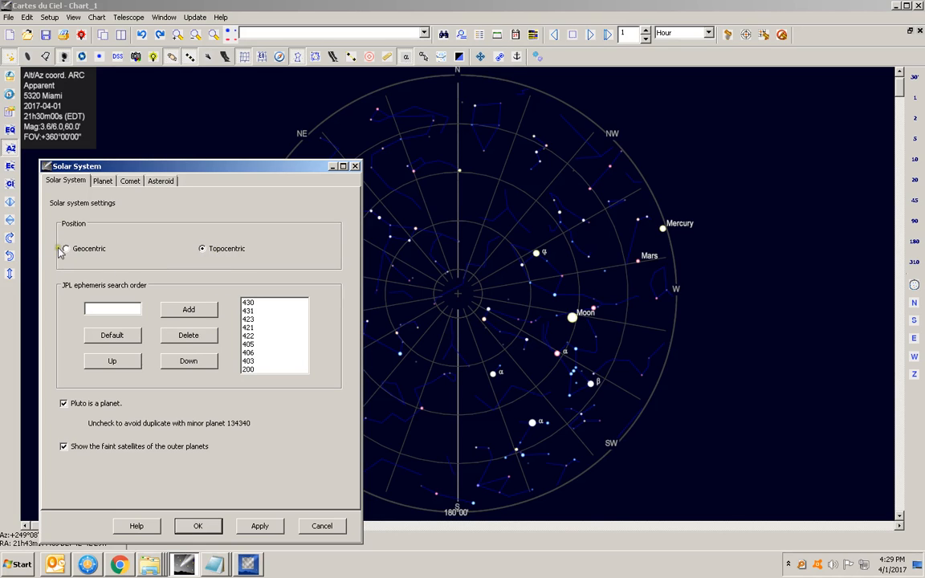
{"action": "left_click", "coordinate": [321, 526]}
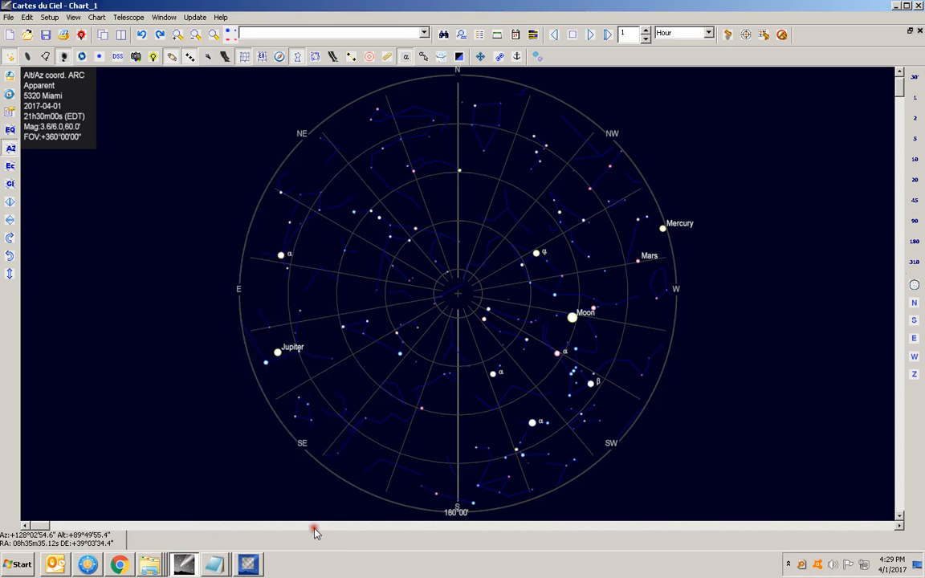
Step: Open the orbital elements sources in the Internet settings and select the asteroid source URL ending in NEAm00.txt
{"action": "left_click", "coordinate": [10, 113]}
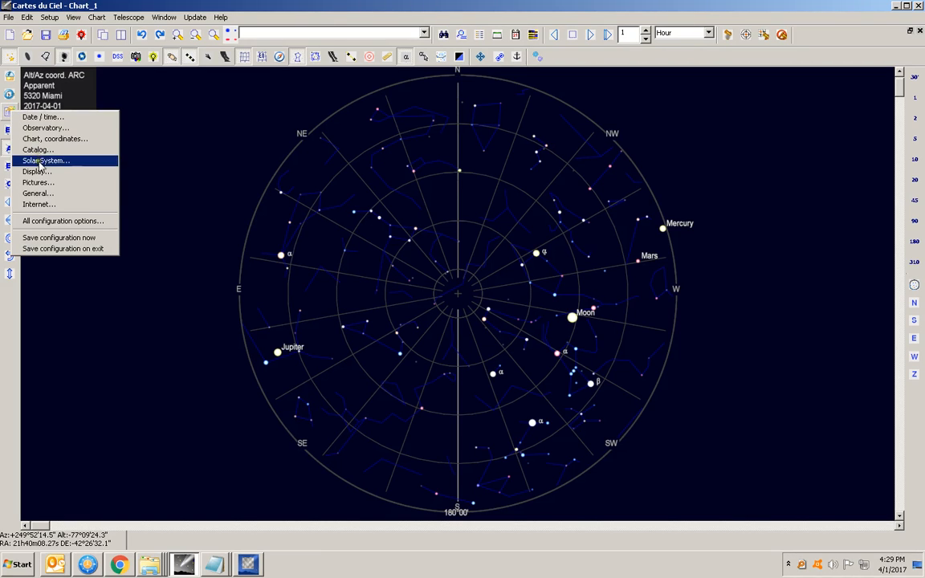
{"action": "left_click", "coordinate": [37, 205]}
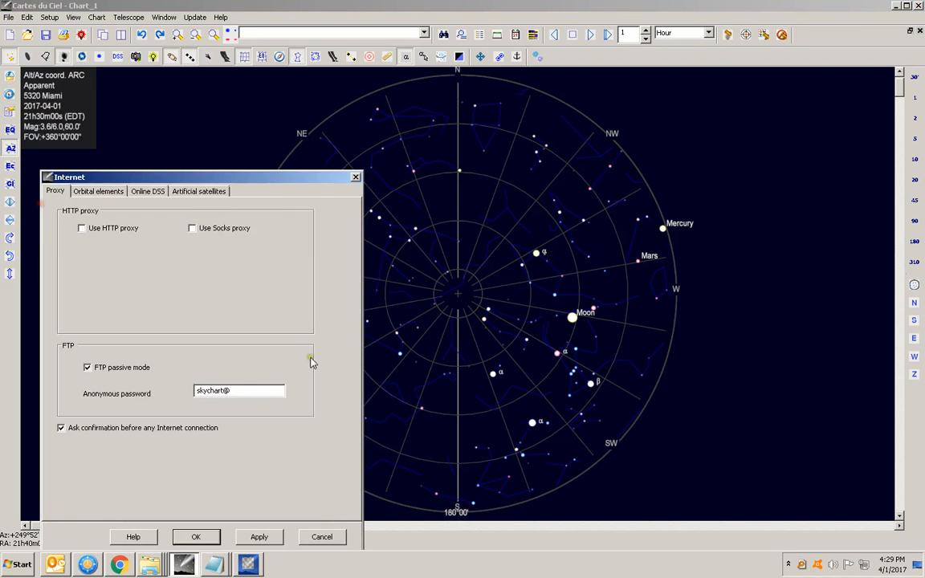
{"action": "left_click", "coordinate": [97, 195]}
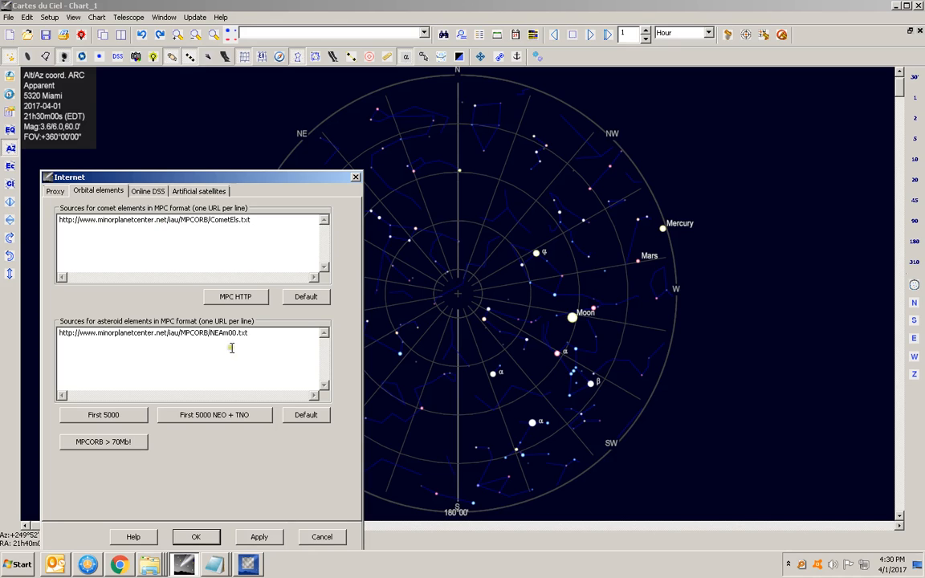
{"action": "left_click_drag", "start_coordinate": [229, 346], "coordinate": [46, 329]}
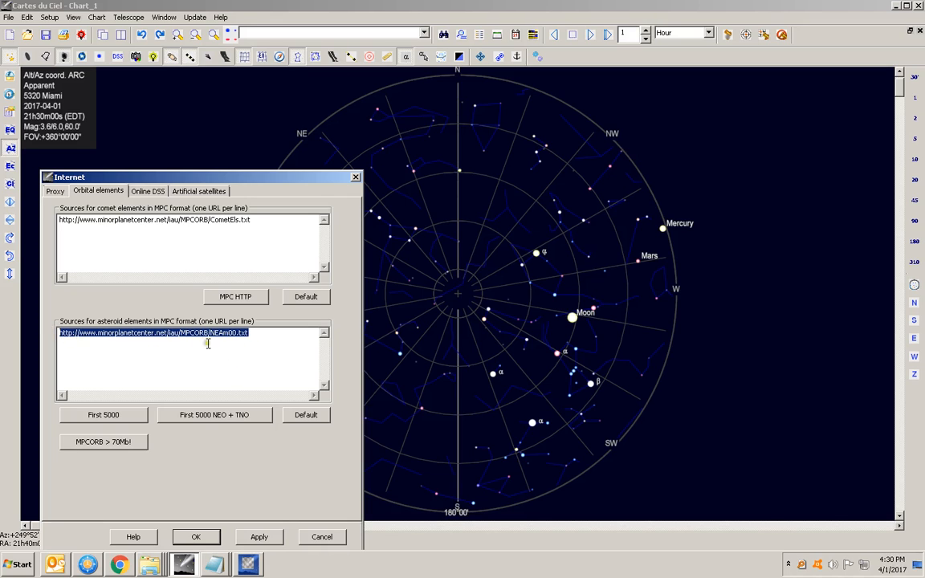
Step: Switch to Chrome and copy the "NEAs today" link address from the Minor Planet Center's data page
{"action": "left_click", "coordinate": [119, 566]}
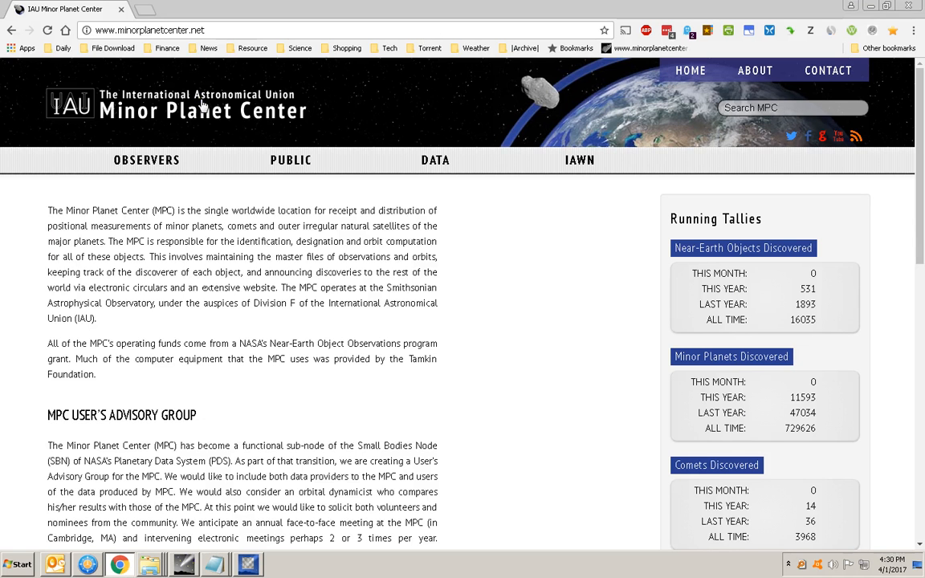
{"action": "left_click", "coordinate": [424, 162]}
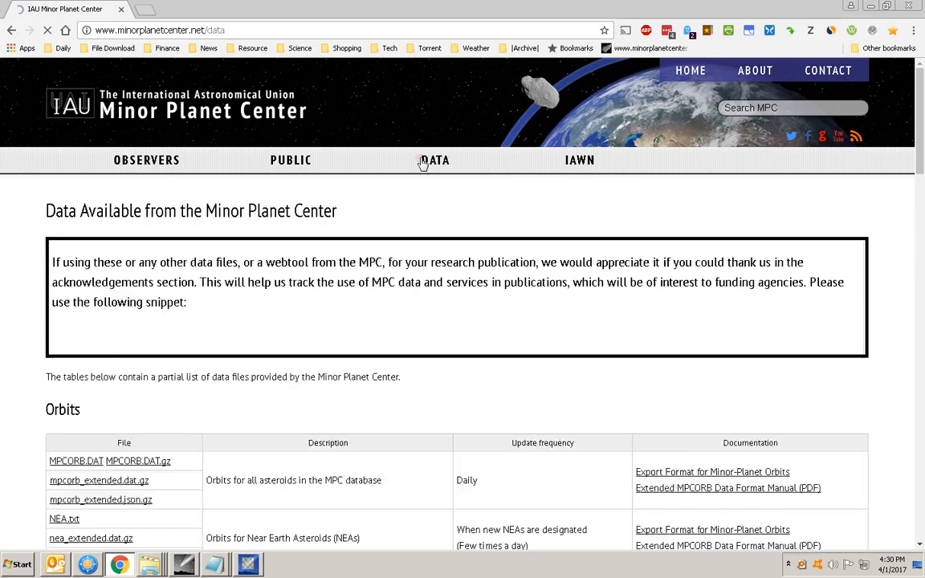
{"action": "scroll", "coordinate": [295, 387], "scroll_direction": "down", "scroll_amount": 3}
{"action": "scroll", "coordinate": [297, 389], "scroll_direction": "down", "scroll_amount": 8}
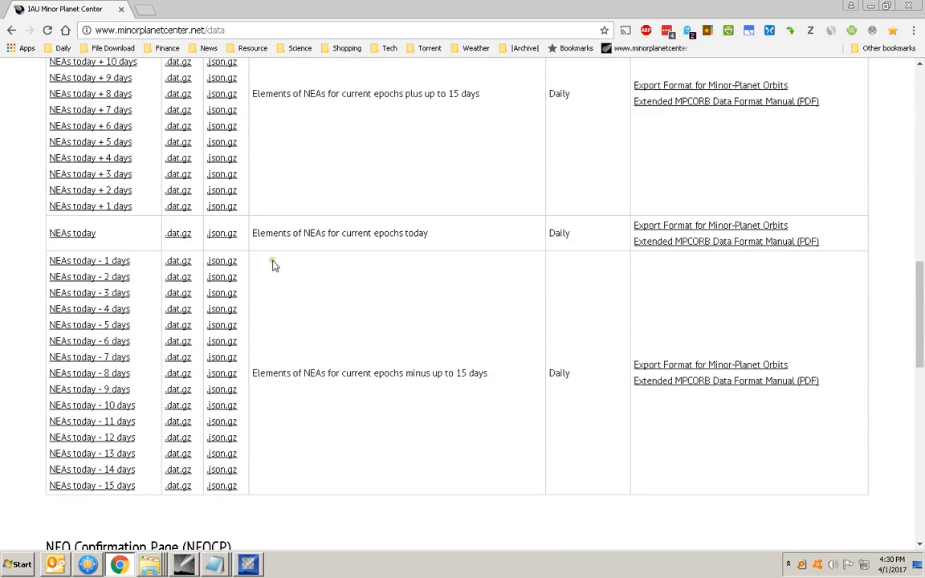
{"action": "left_click", "coordinate": [255, 234]}
{"action": "left_click_drag", "start_coordinate": [254, 233], "coordinate": [445, 232]}
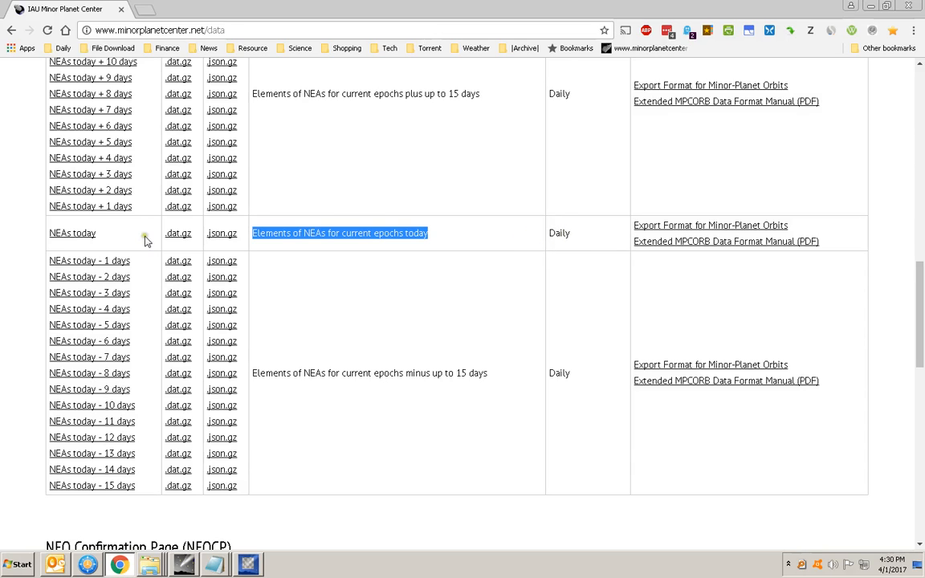
{"action": "right_click", "coordinate": [73, 241]}
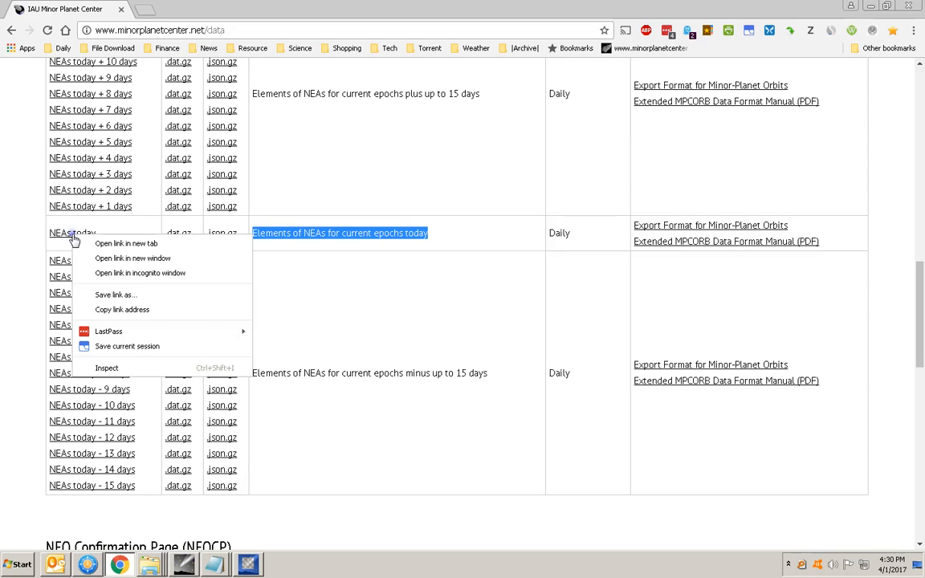
{"action": "left_click", "coordinate": [122, 310]}
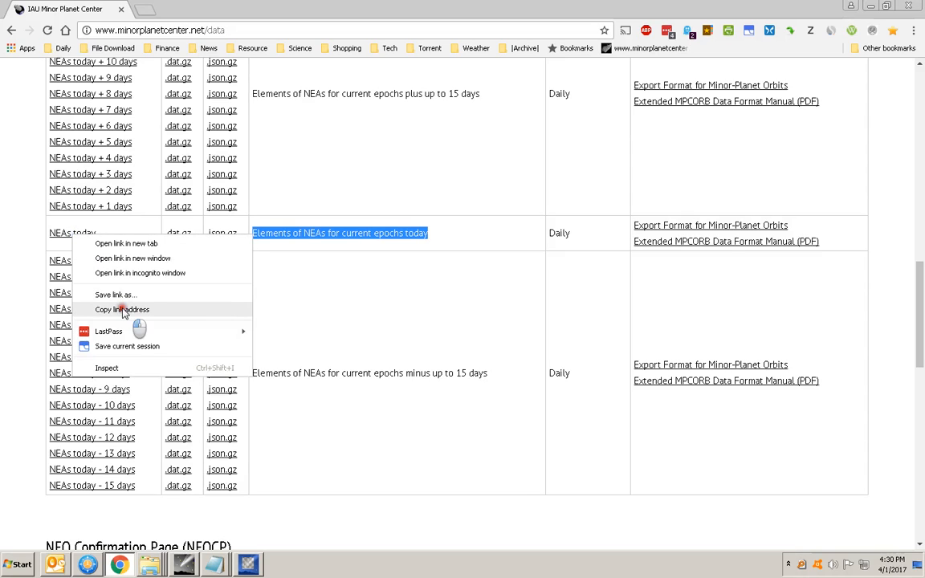
Step: Switch back to Cartes du Ciel and paste the copied address on a second line of the asteroid element sources
{"action": "left_click", "coordinate": [183, 565]}
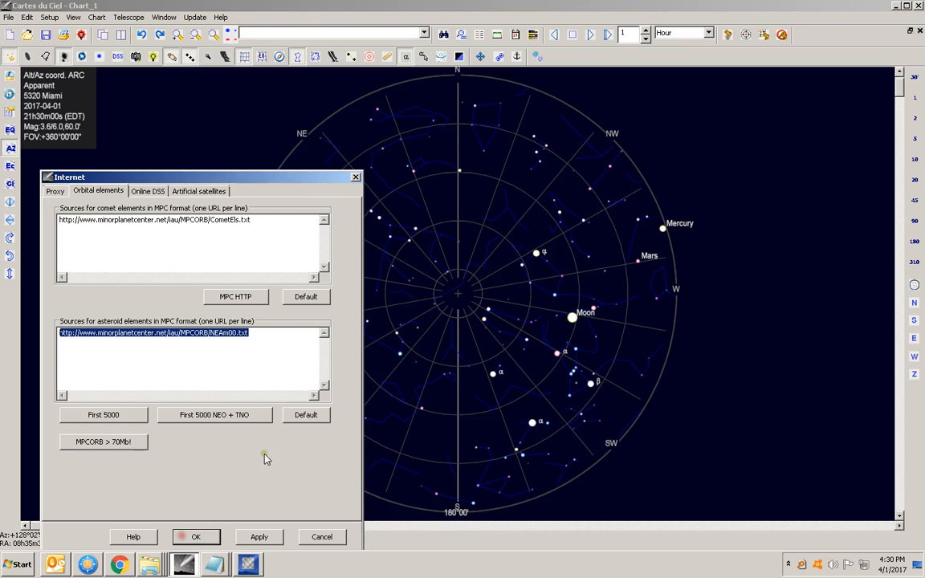
{"action": "left_click", "coordinate": [264, 352]}
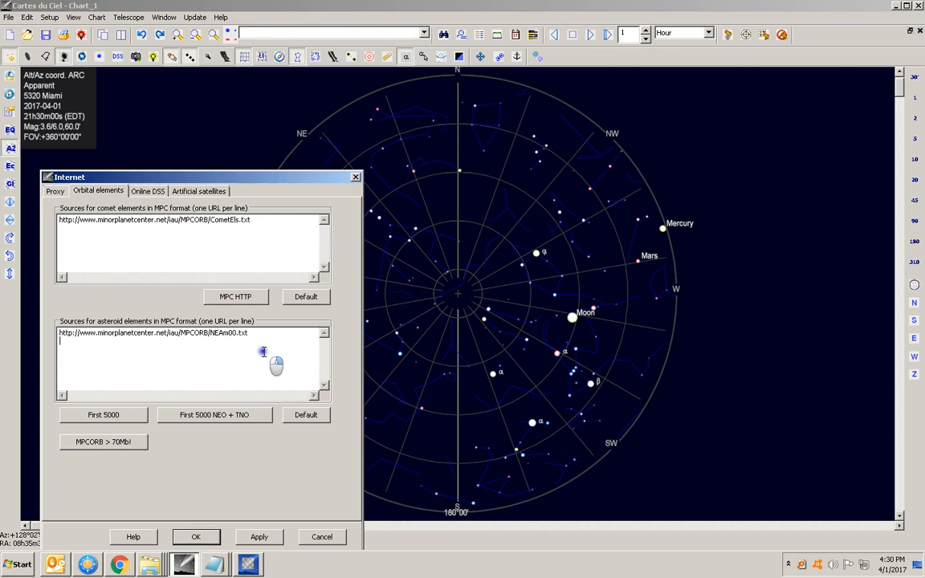
{"action": "right_click", "coordinate": [265, 352]}
{"action": "left_click", "coordinate": [294, 406]}
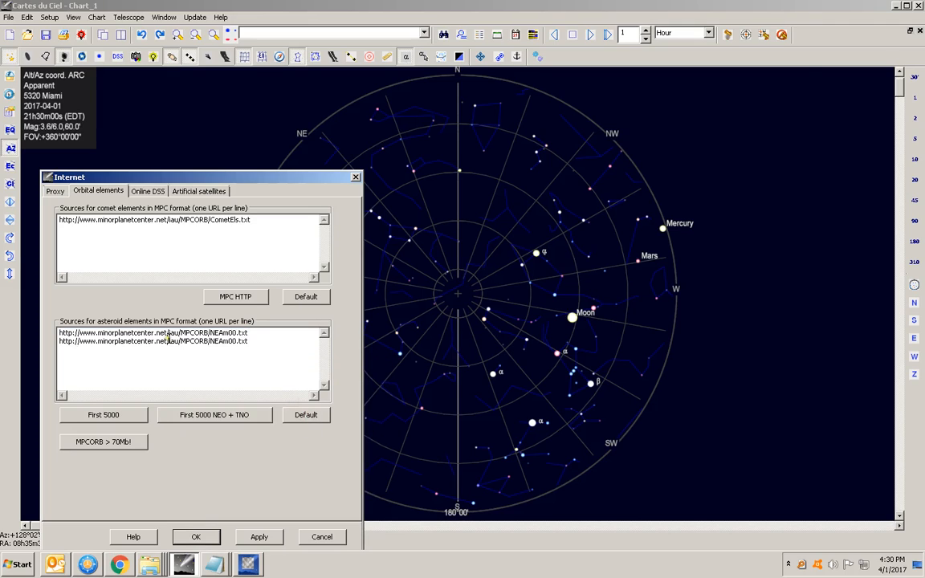
Step: Delete the duplicate NEAm00.txt line from the asteroid element sources and close the Internet settings without saving
{"action": "left_click", "coordinate": [251, 340]}
{"action": "left_click_drag", "start_coordinate": [251, 340], "coordinate": [58, 342]}
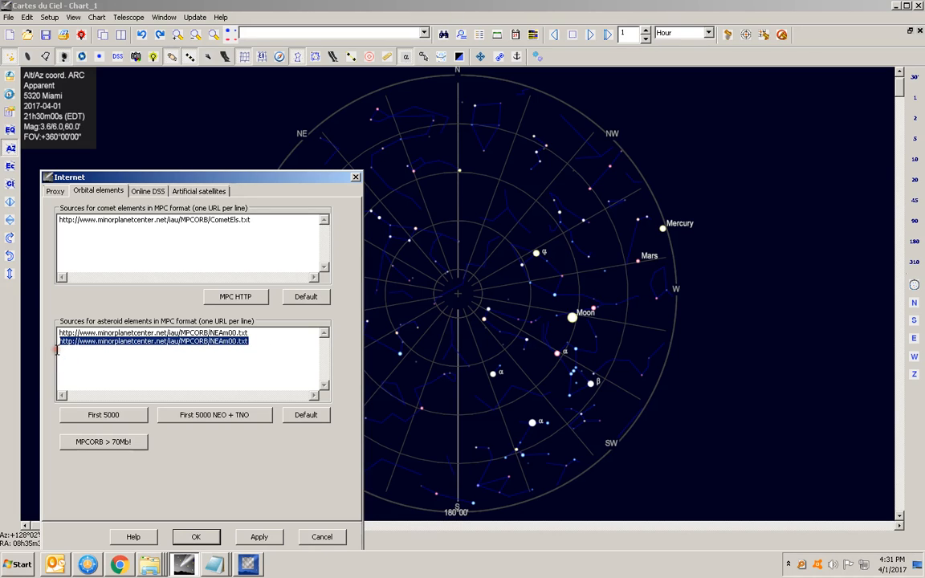
{"action": "key", "text": "Delete"}
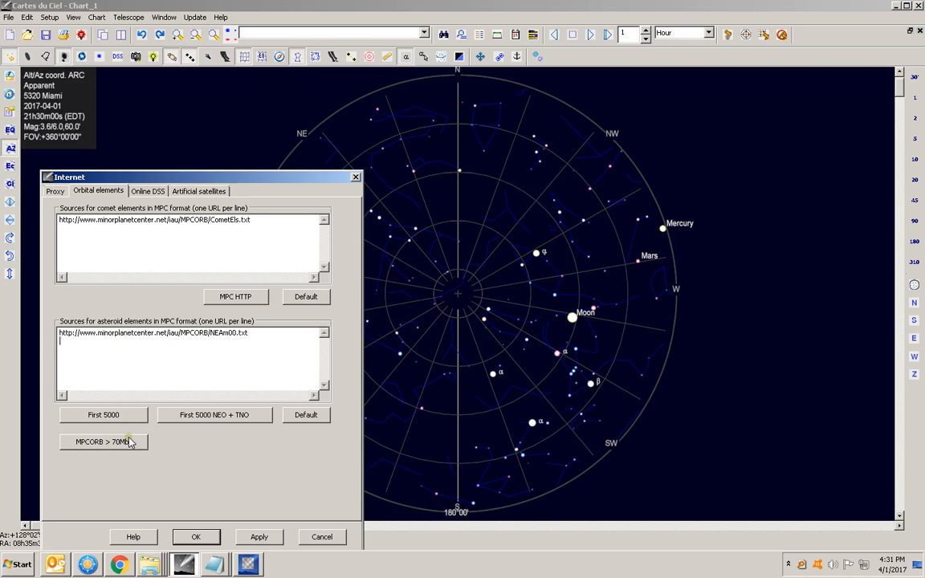
{"action": "left_click", "coordinate": [324, 537]}
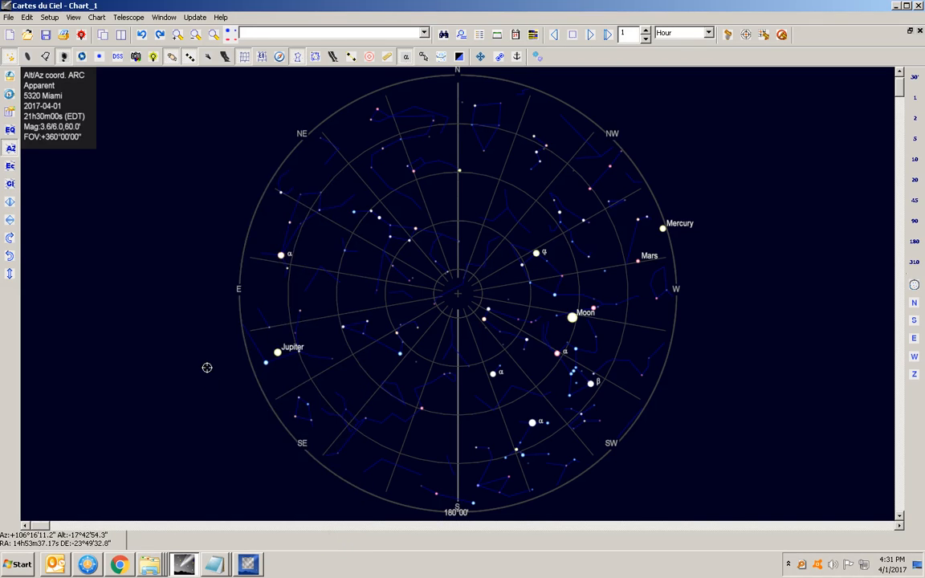
{"action": "left_click", "coordinate": [9, 113]}
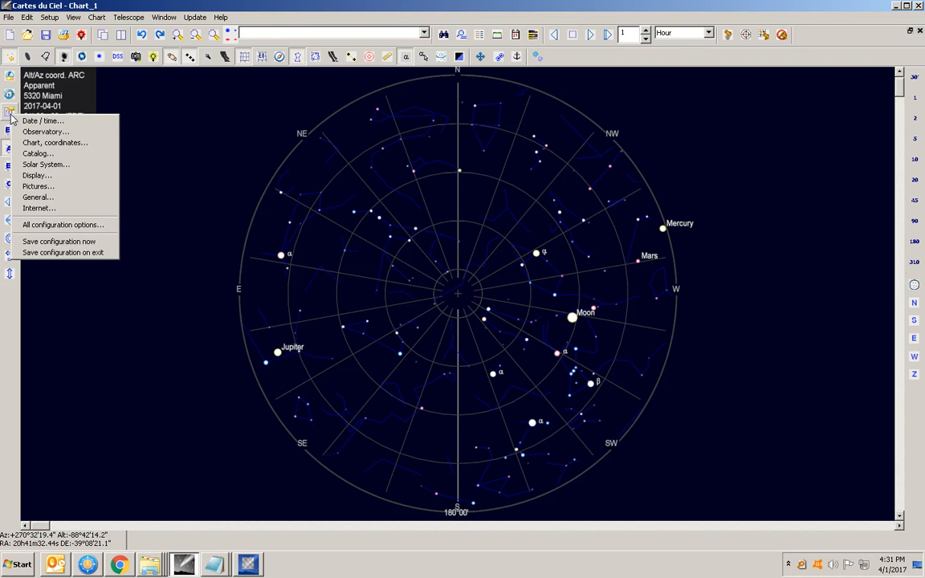
{"action": "left_click", "coordinate": [208, 114]}
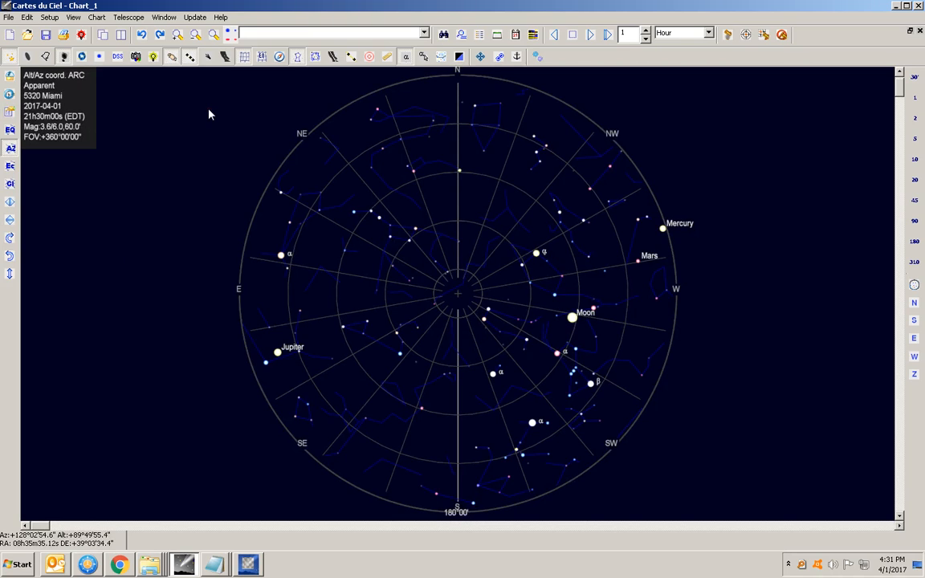
Step: Quickly delete all stored asteroid data through the data maintenance options of the asteroid setup
{"action": "right_click", "coordinate": [190, 57]}
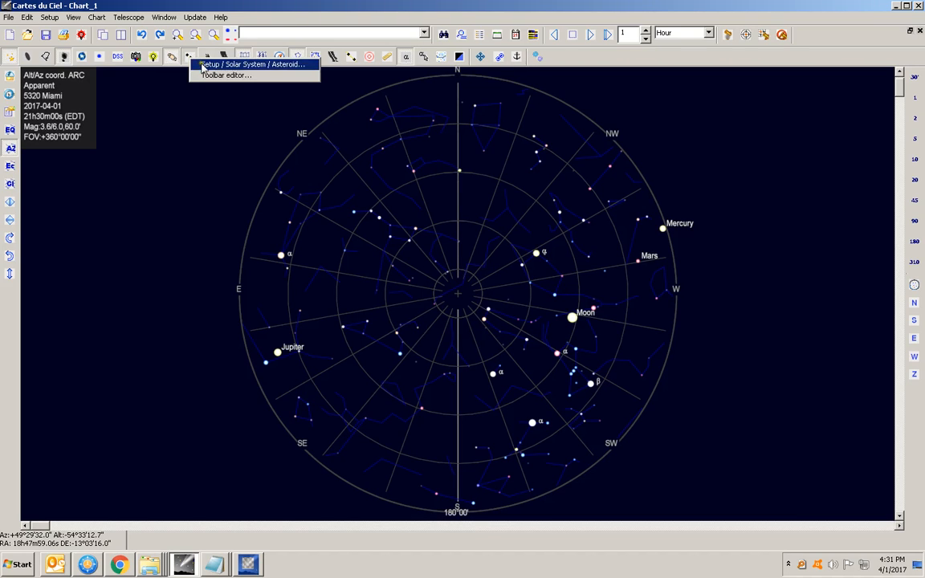
{"action": "left_click", "coordinate": [207, 64]}
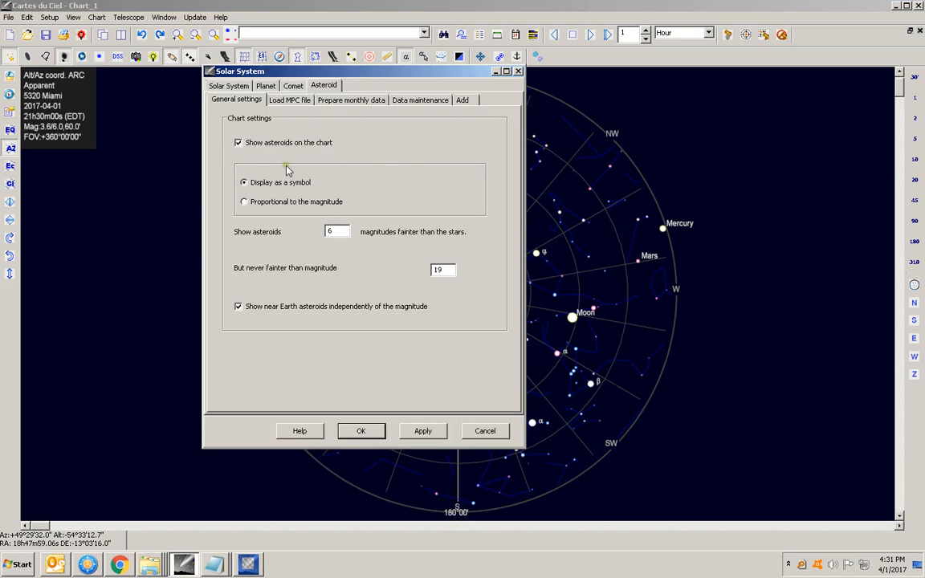
{"action": "left_click", "coordinate": [420, 101]}
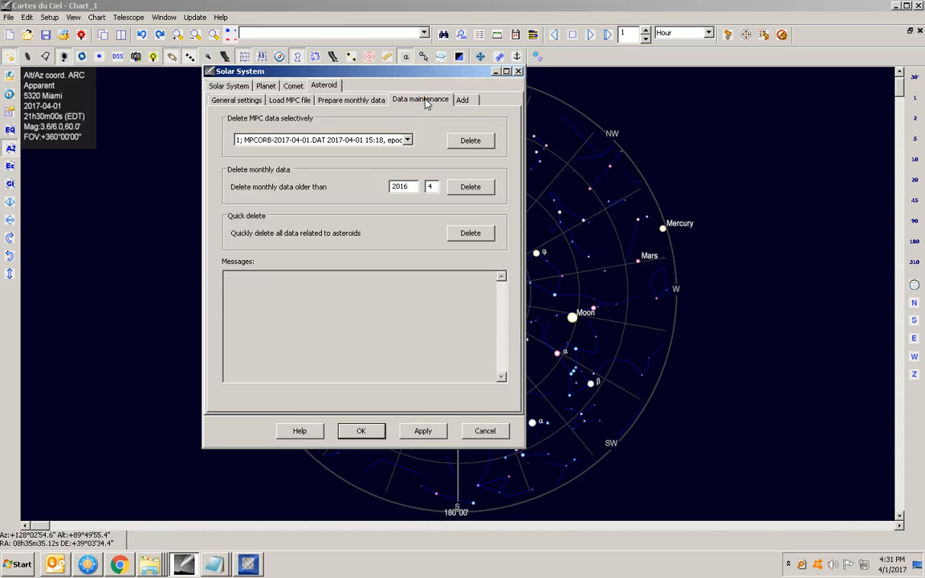
{"action": "left_click", "coordinate": [408, 140]}
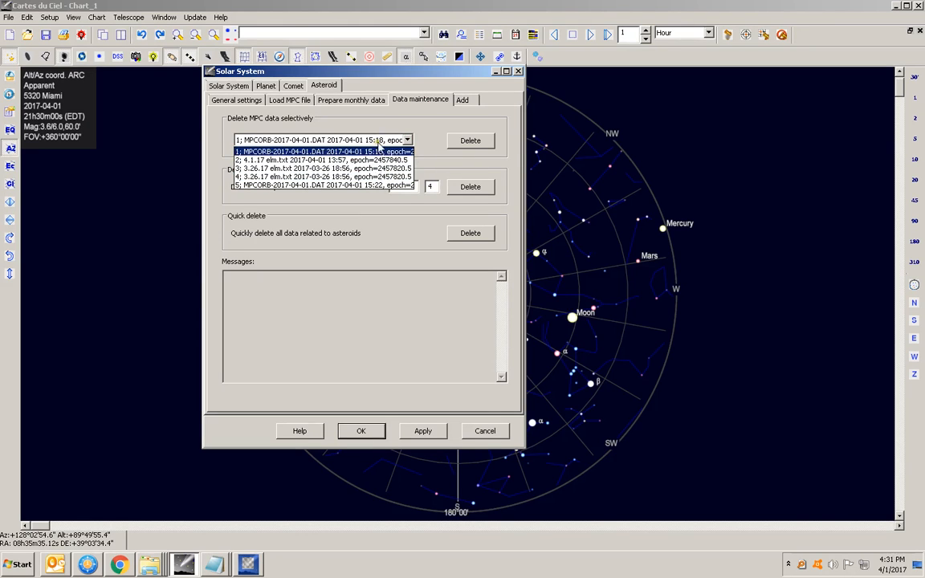
{"action": "left_click", "coordinate": [415, 121]}
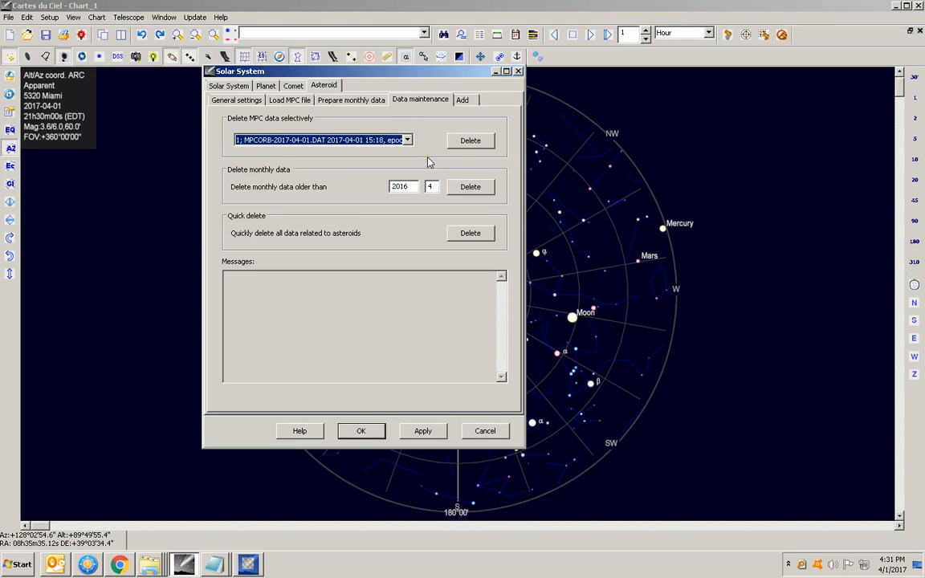
{"action": "left_click", "coordinate": [473, 233]}
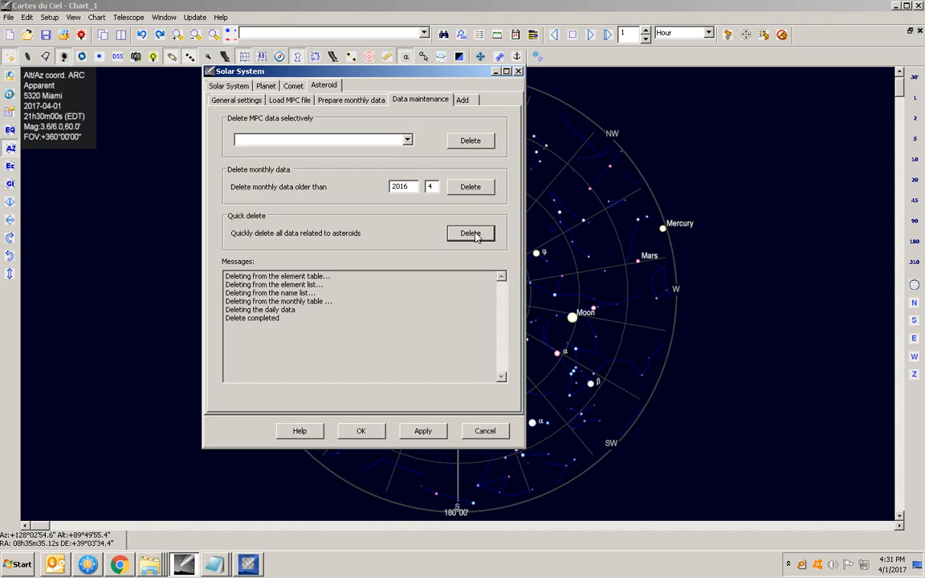
Step: Download the latest asteroid orbital elements from NEAm00.txt and compute the monthly data for 2 months starting 2017-4
{"action": "left_click", "coordinate": [287, 101]}
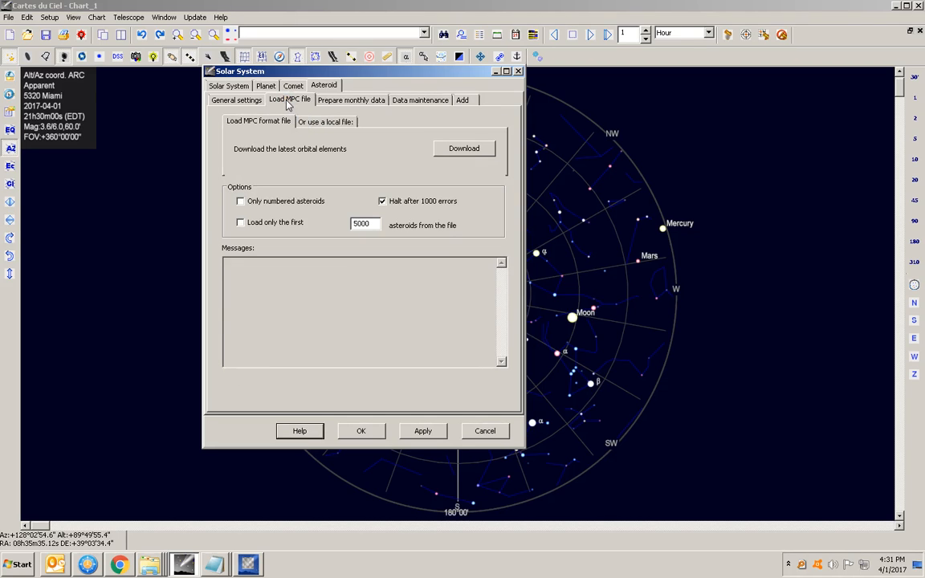
{"action": "left_click", "coordinate": [483, 154]}
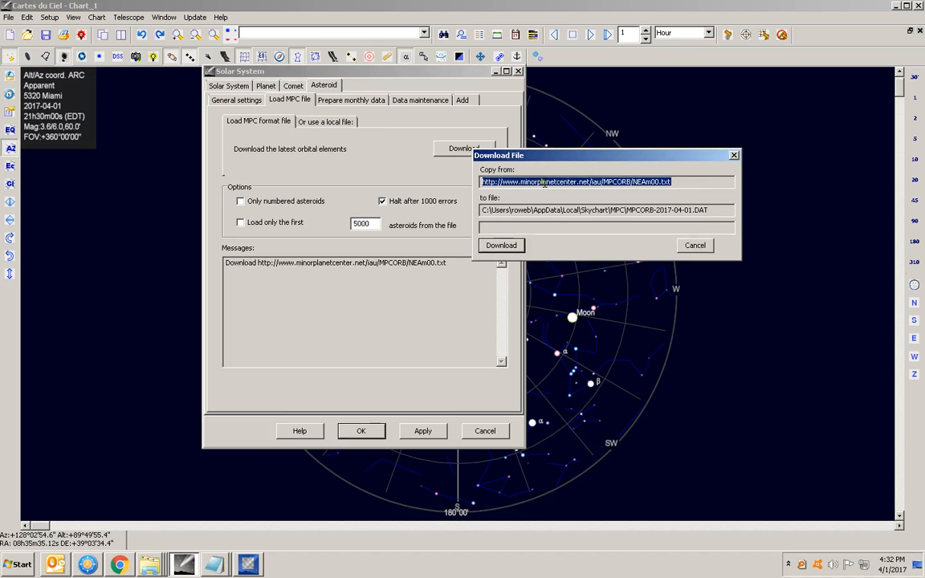
{"action": "left_click", "coordinate": [502, 245]}
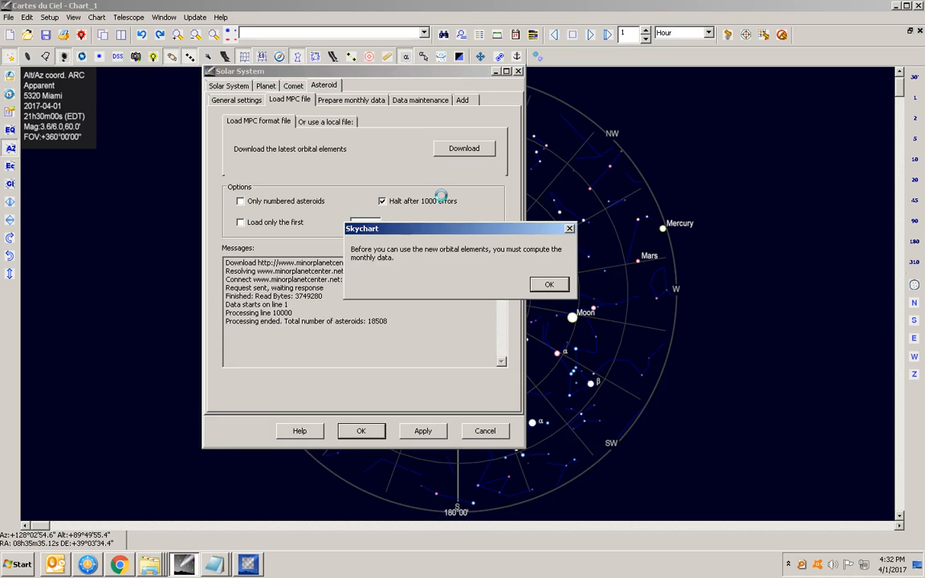
{"action": "left_click", "coordinate": [551, 287]}
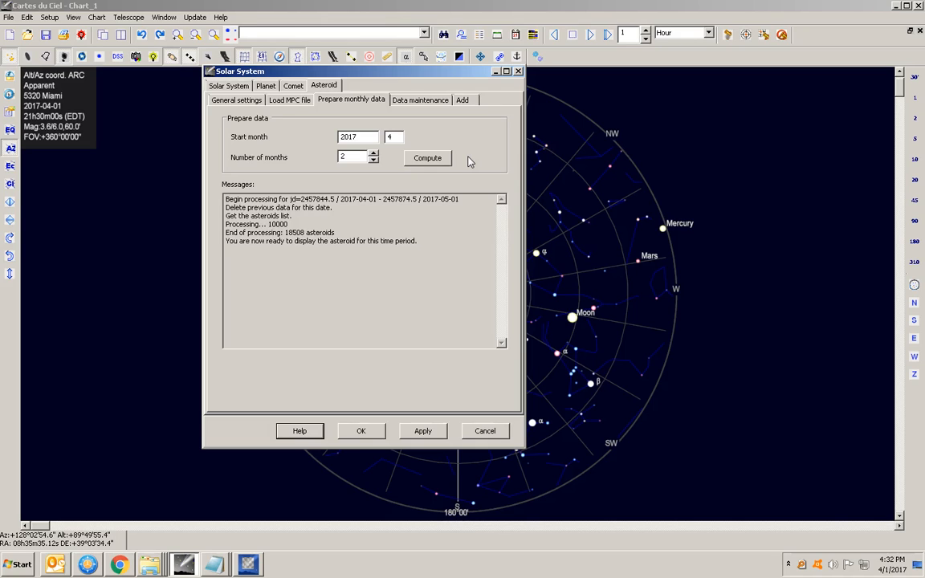
Step: Return to the MPC file loading options and examine the orbital element lines of 4.1.17 elm.txt in Notepad
{"action": "left_click", "coordinate": [288, 99]}
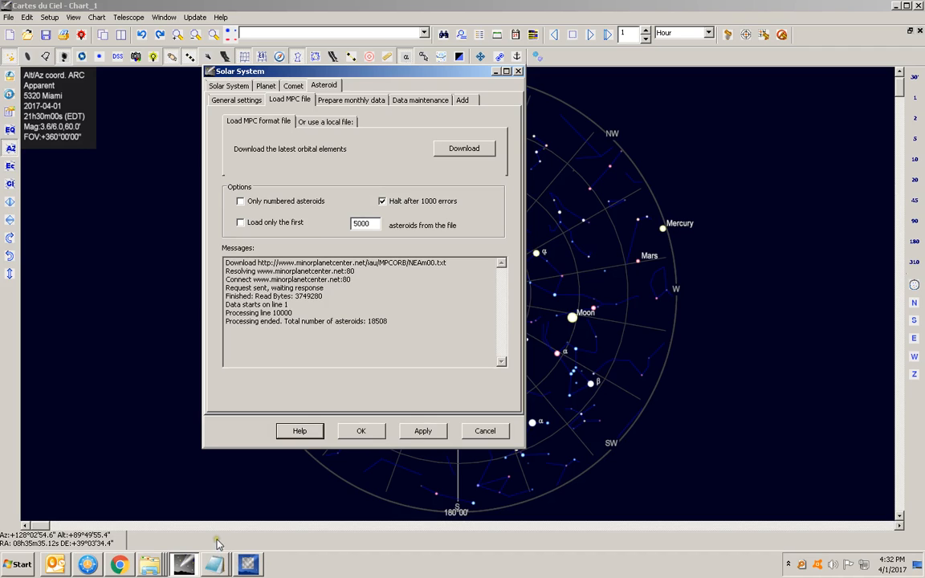
{"action": "left_click", "coordinate": [216, 564]}
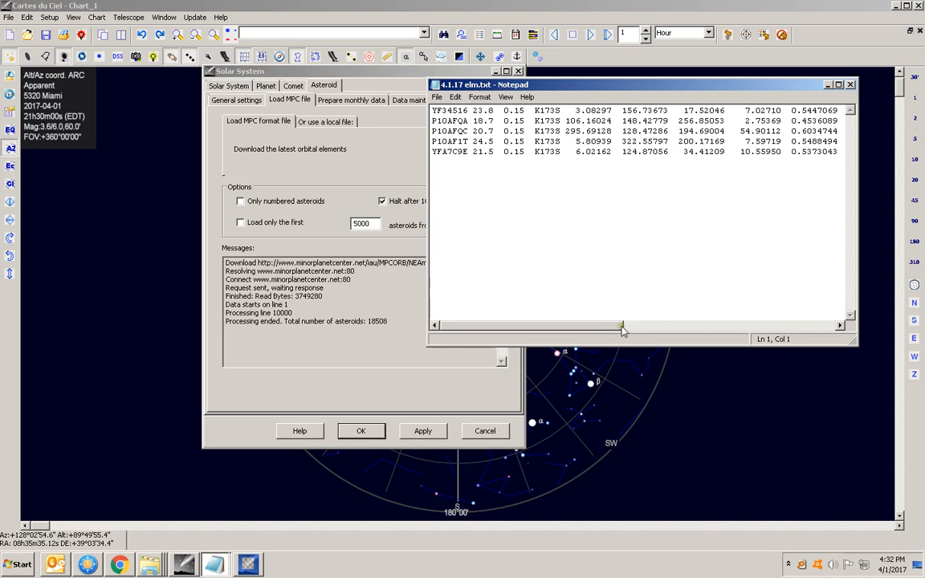
{"action": "left_click_drag", "start_coordinate": [620, 325], "coordinate": [835, 328]}
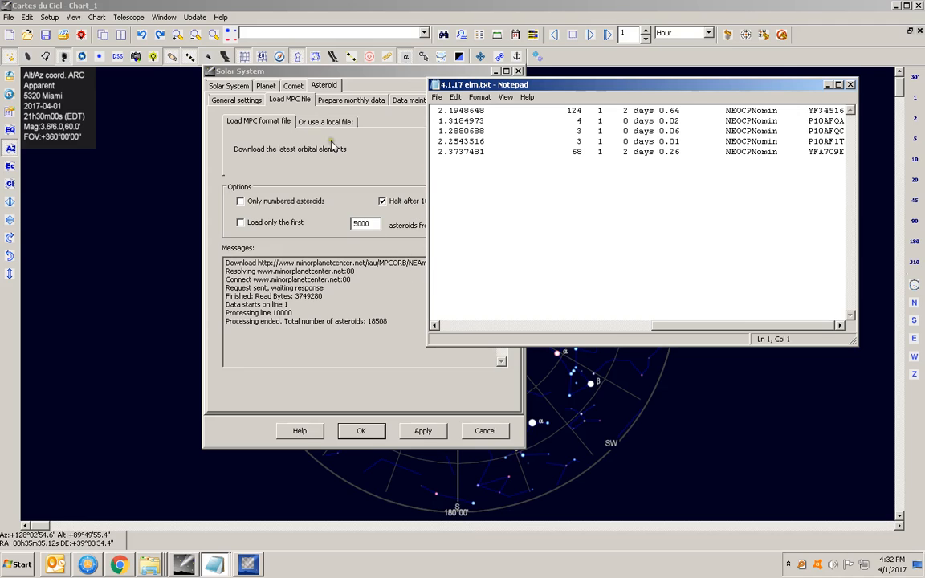
{"action": "left_click", "coordinate": [355, 167]}
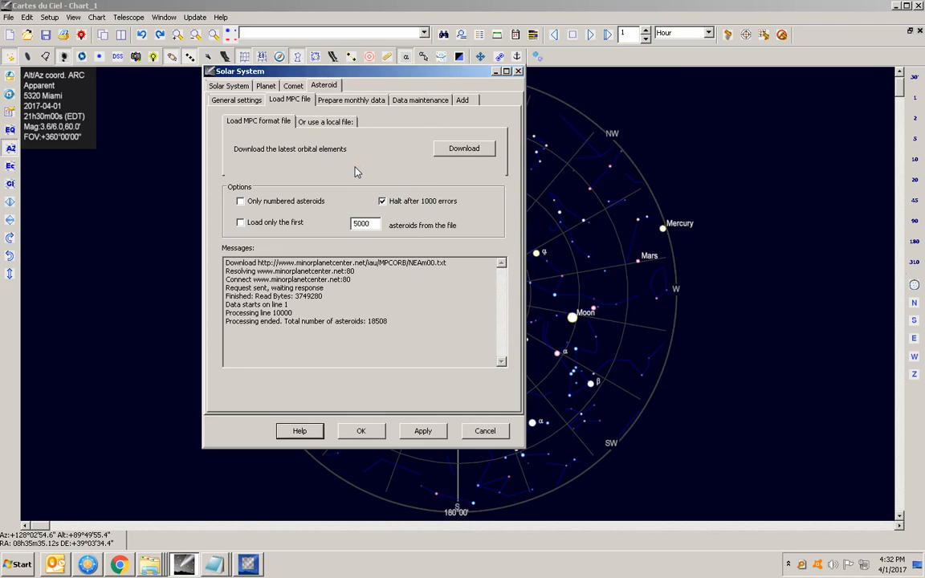
Step: Load additional asteroid elements from the local file 4.1.17 elm.txt on the temp (T:) drive, with all file types shown
{"action": "left_click", "coordinate": [325, 122]}
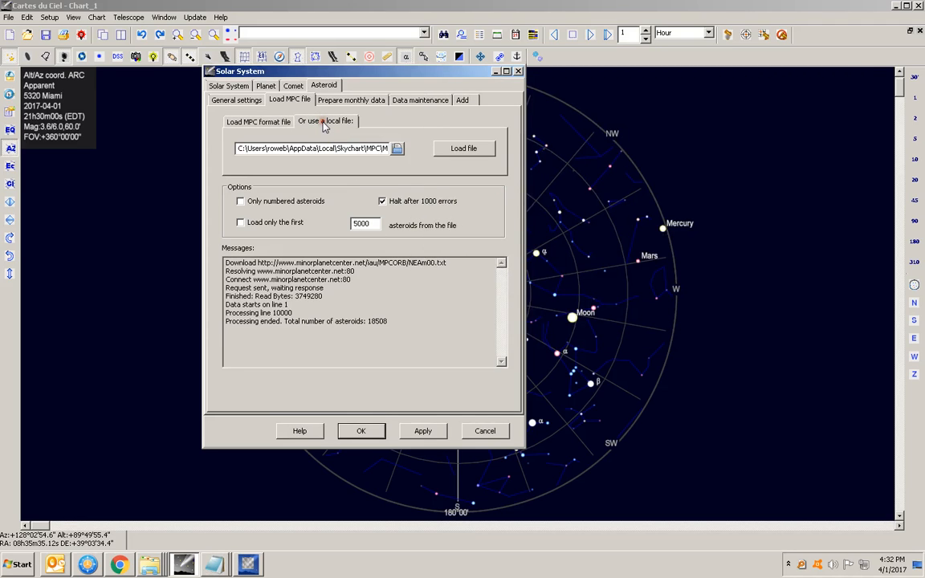
{"action": "left_click", "coordinate": [398, 148]}
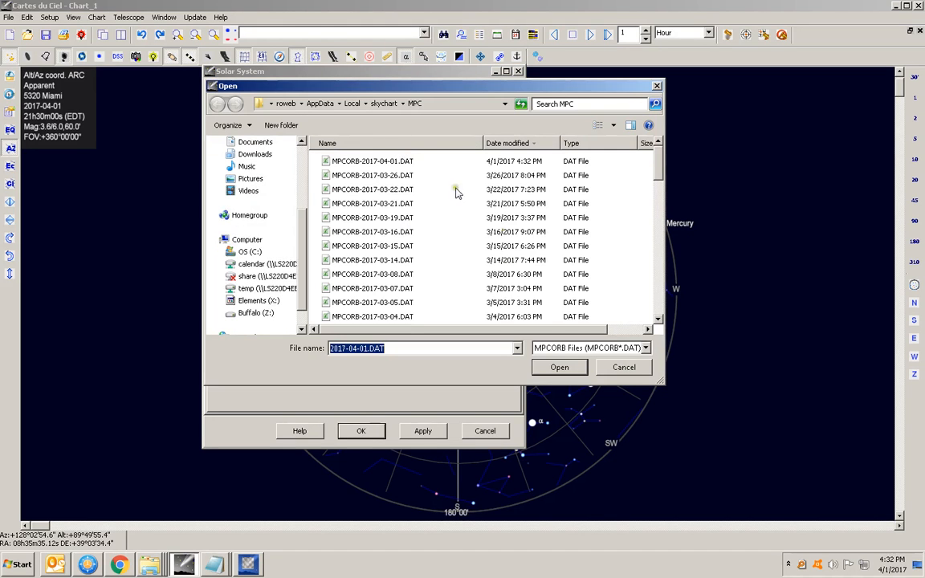
{"action": "left_click", "coordinate": [590, 348]}
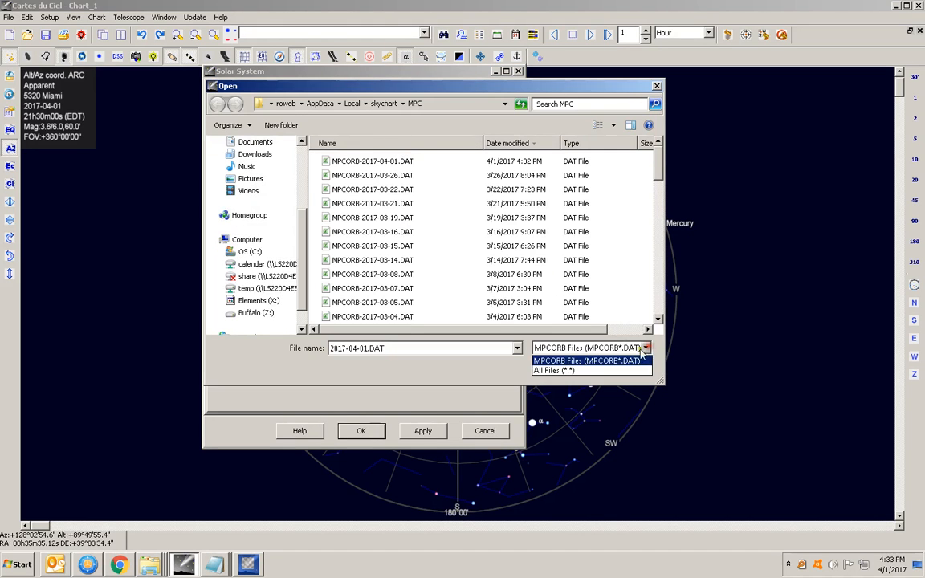
{"action": "left_click", "coordinate": [587, 371]}
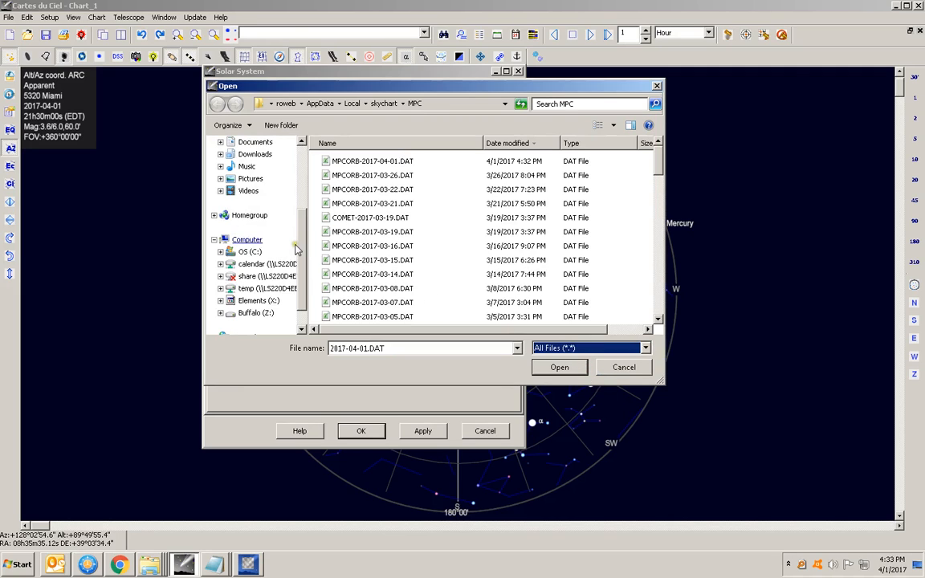
{"action": "left_click", "coordinate": [255, 289]}
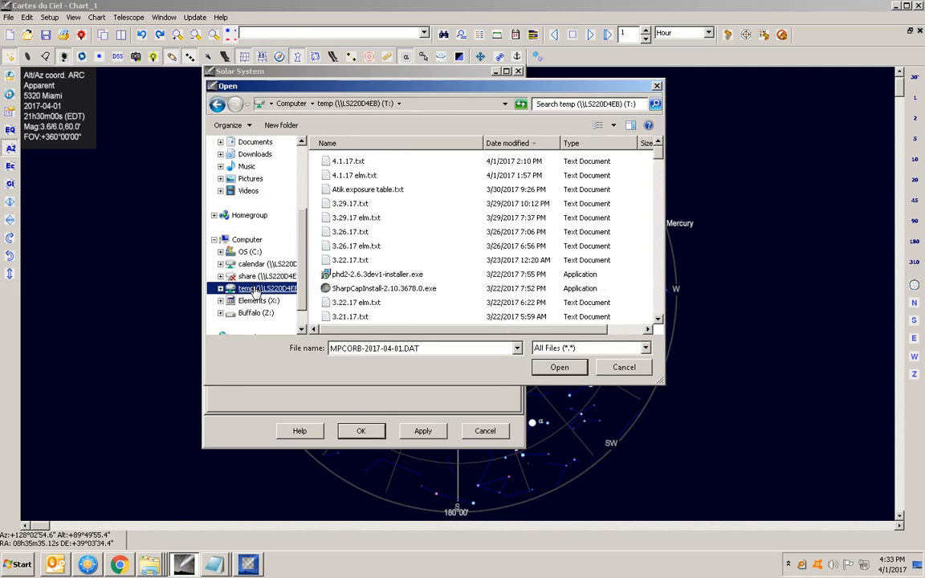
{"action": "left_click", "coordinate": [351, 177]}
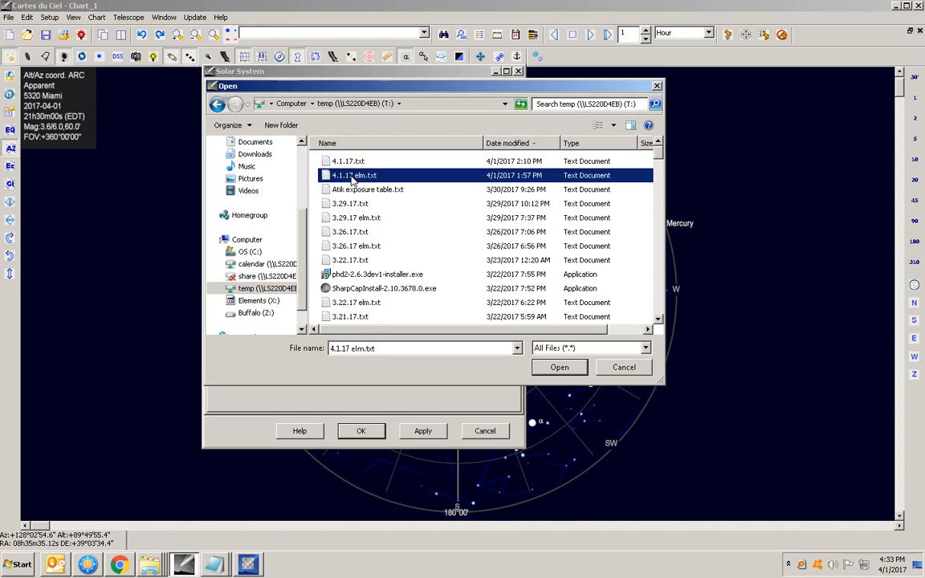
{"action": "left_click", "coordinate": [560, 367]}
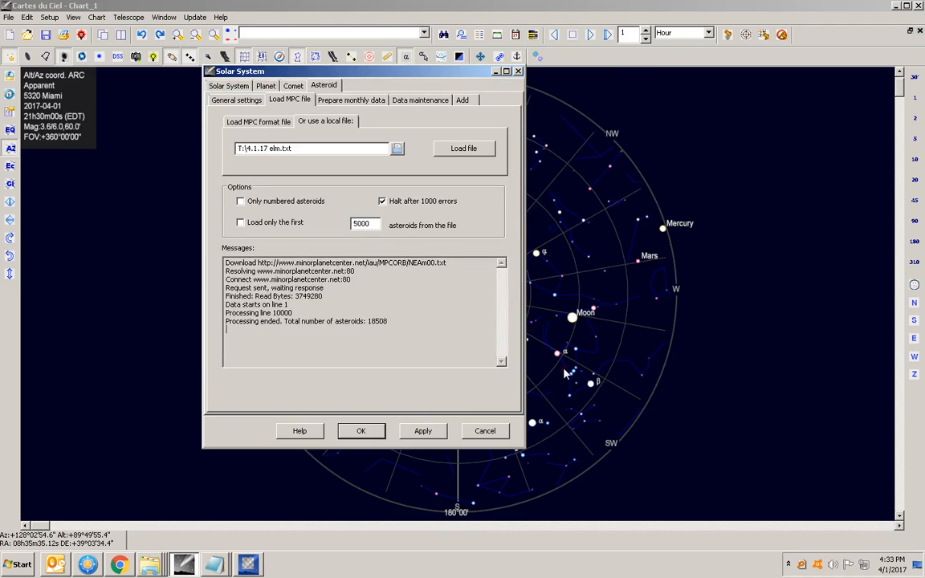
{"action": "left_click", "coordinate": [472, 152]}
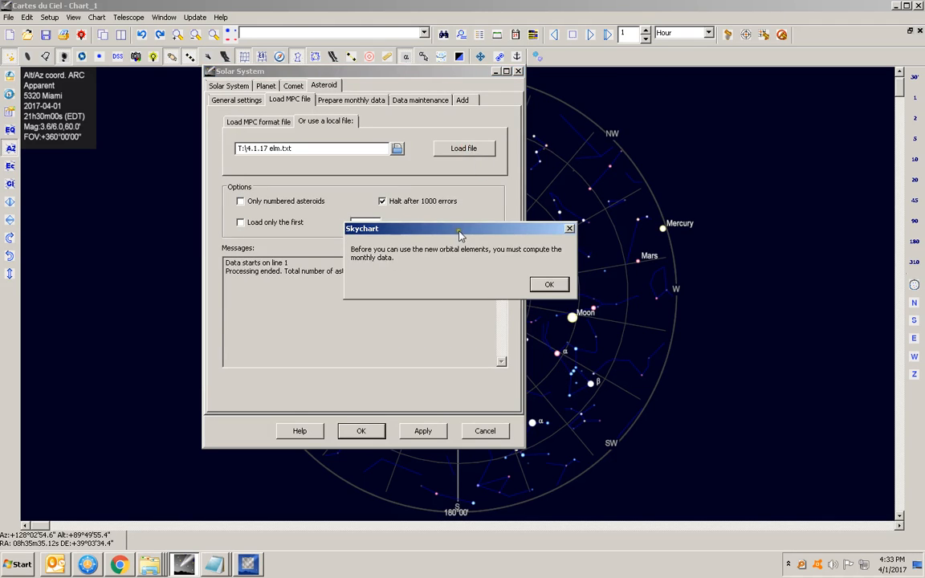
Step: Compute the asteroid monthly data again for 2 months starting 2017-4 and accept the Solar System settings
{"action": "left_click_drag", "start_coordinate": [459, 229], "coordinate": [540, 164]}
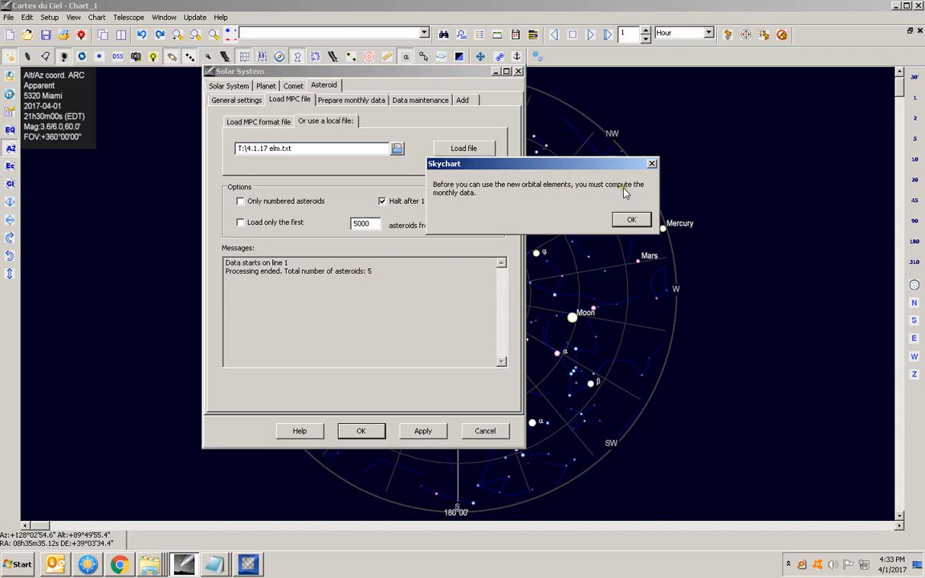
{"action": "left_click", "coordinate": [633, 220]}
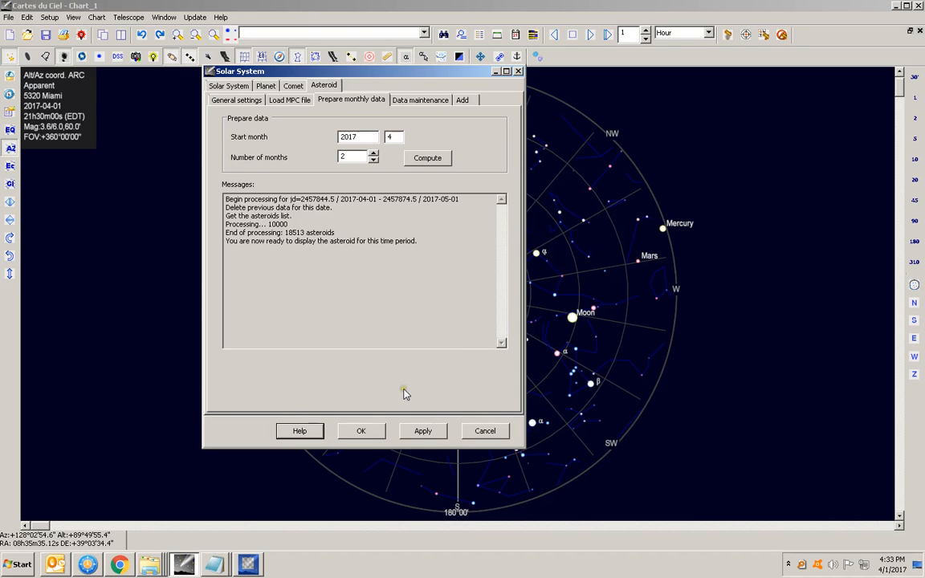
{"action": "left_click", "coordinate": [362, 431]}
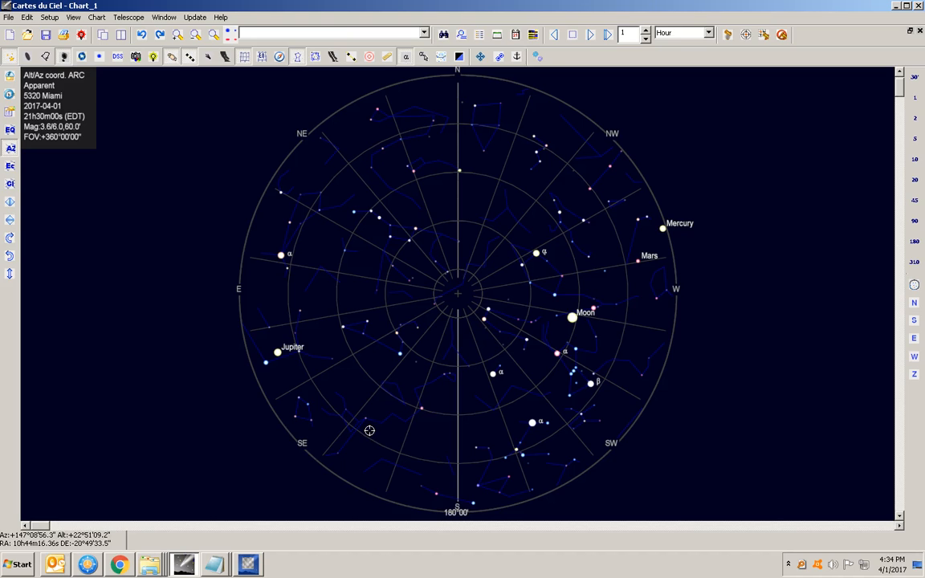
Step: Open the observing list and load 4.1.17.txt from the temp (T:) drive into it
{"action": "left_click", "coordinate": [498, 35]}
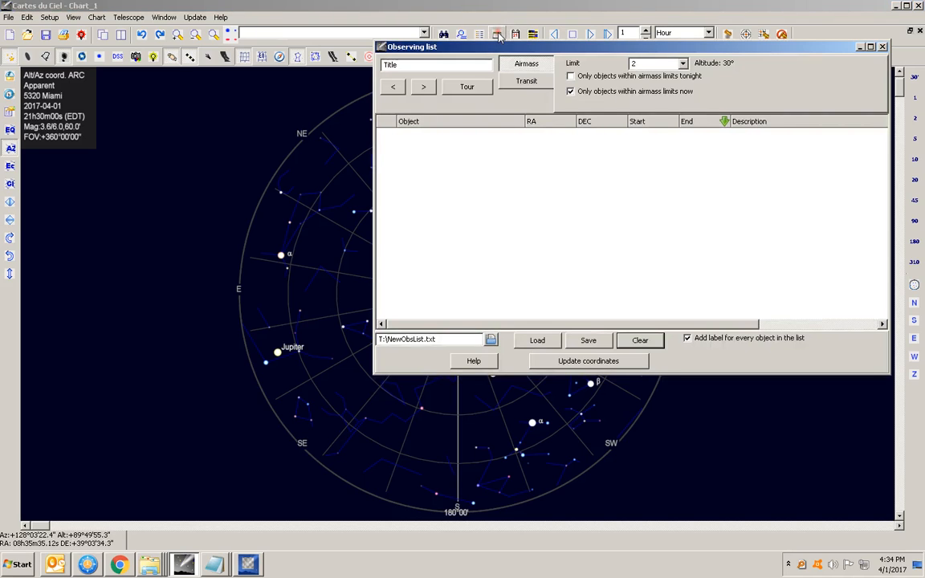
{"action": "left_click", "coordinate": [492, 340]}
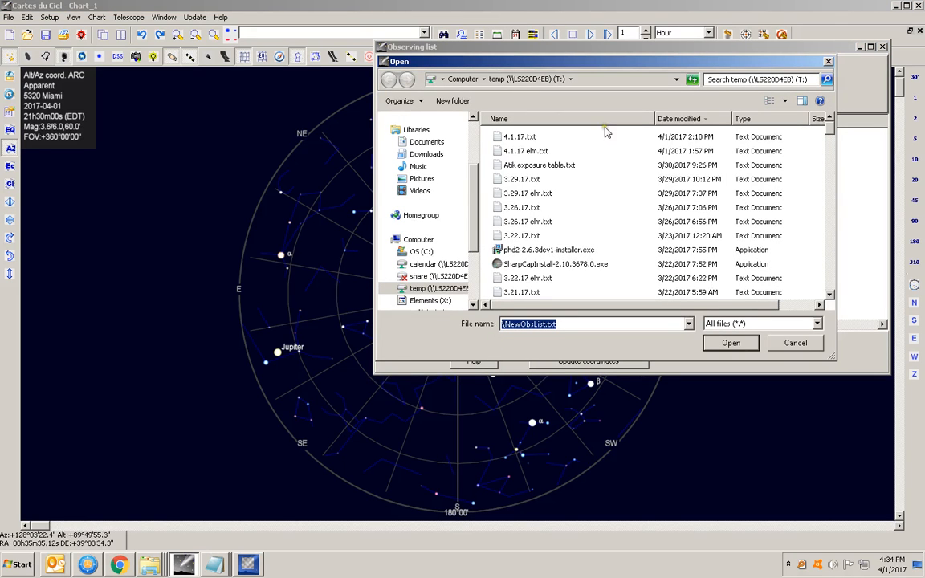
{"action": "left_click", "coordinate": [523, 141]}
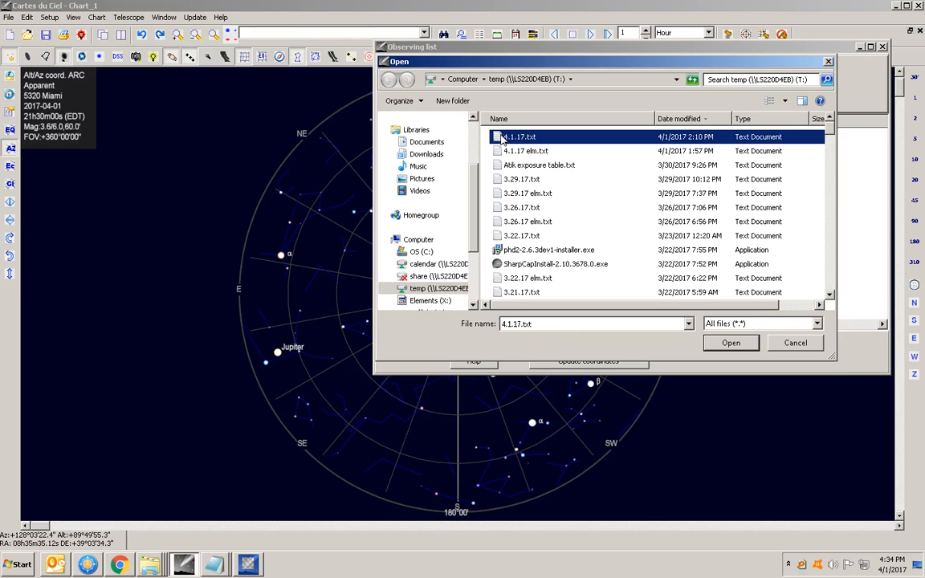
{"action": "double_click", "coordinate": [501, 140]}
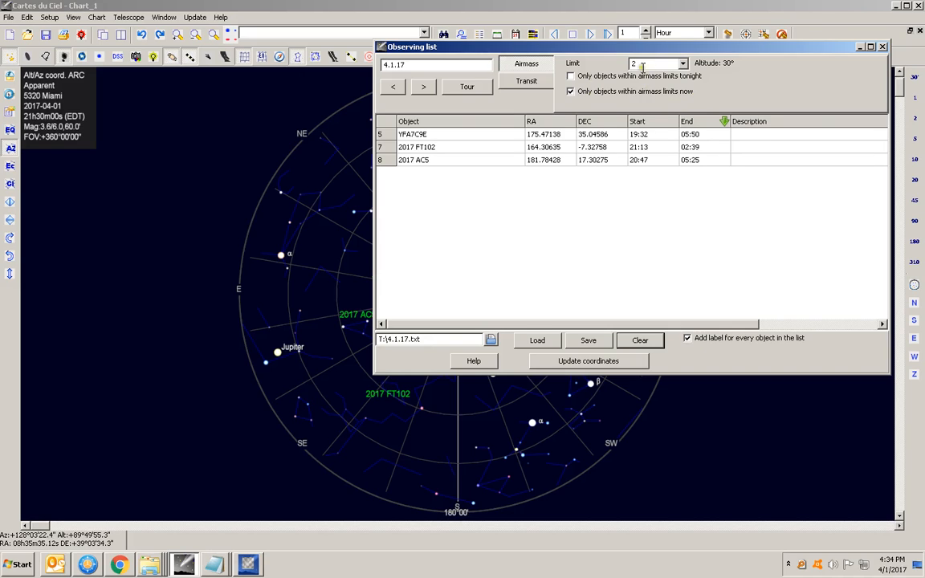
Step: Review the available airmass limits, keep 2, and update the coordinates of the observing list objects
{"action": "left_click", "coordinate": [683, 64]}
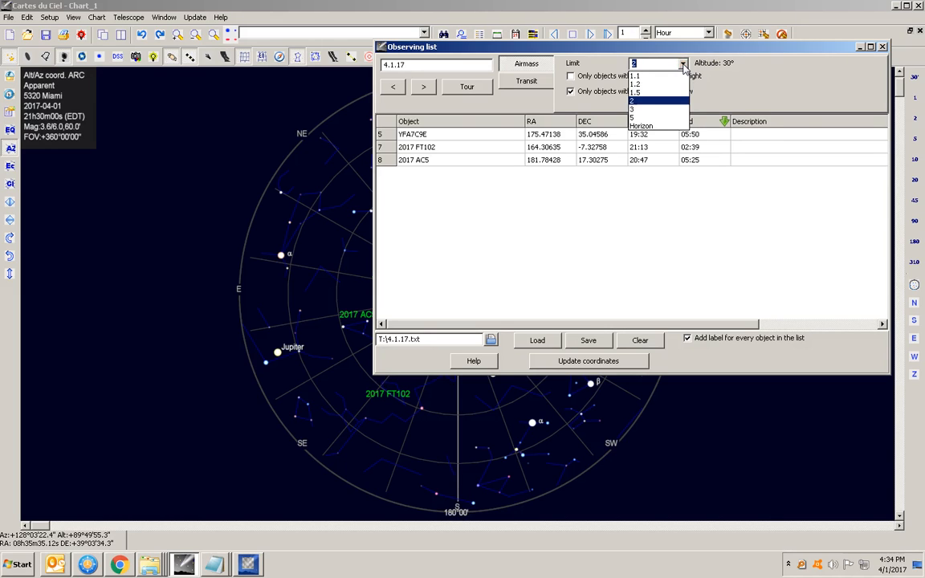
{"action": "left_click", "coordinate": [684, 64]}
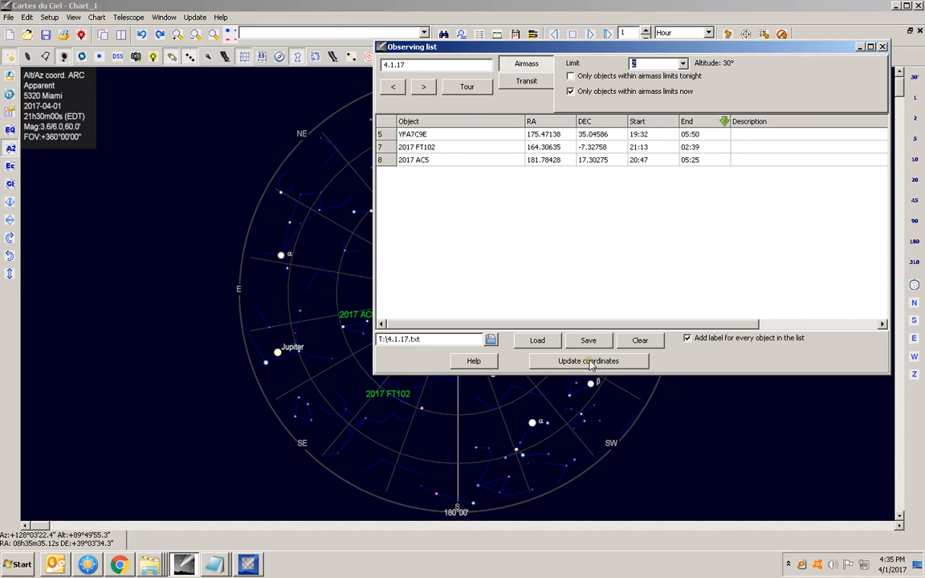
{"action": "left_click", "coordinate": [546, 360]}
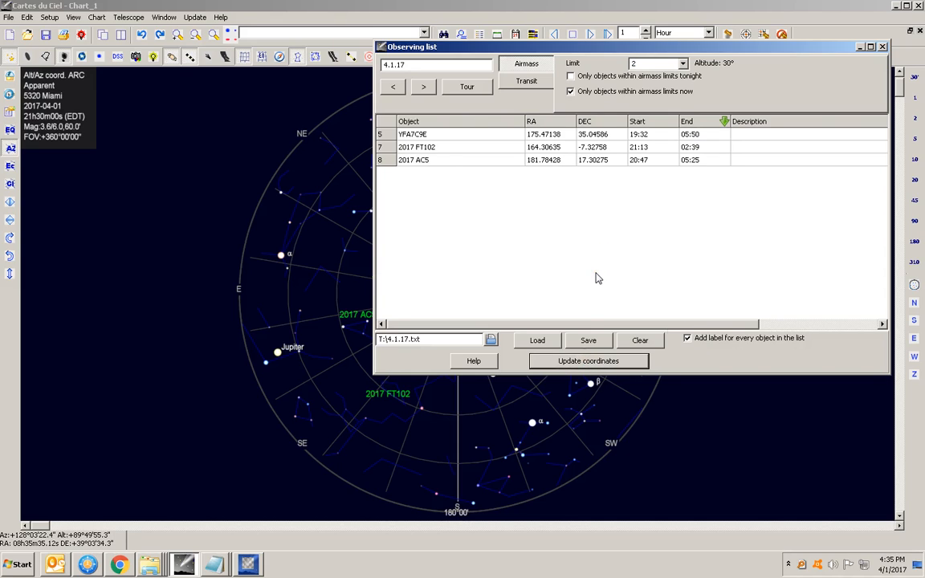
Step: Sort the observing list by end time and turn off the filter for objects within airmass limits now, closing the list
{"action": "left_click", "coordinate": [711, 122]}
{"action": "left_click", "coordinate": [712, 123]}
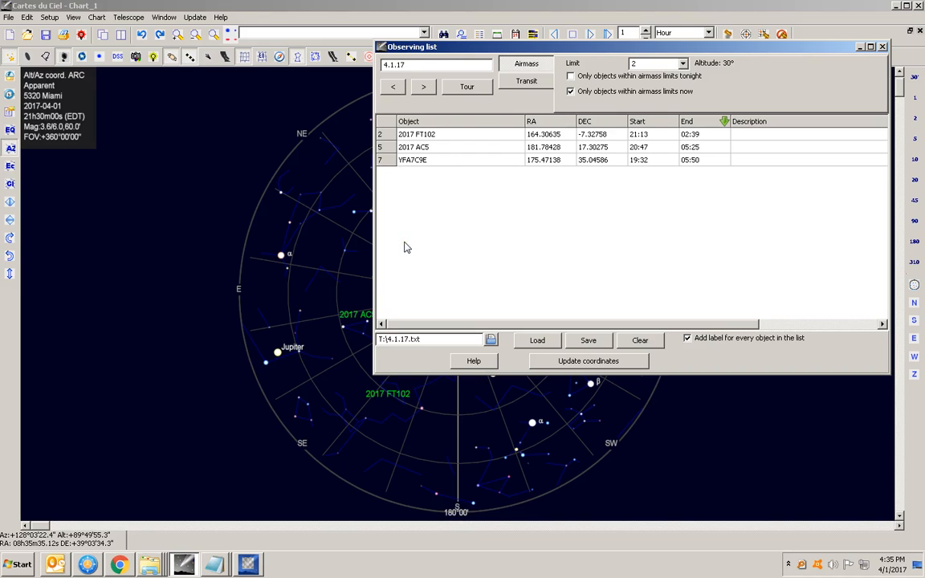
{"action": "left_click", "coordinate": [577, 90]}
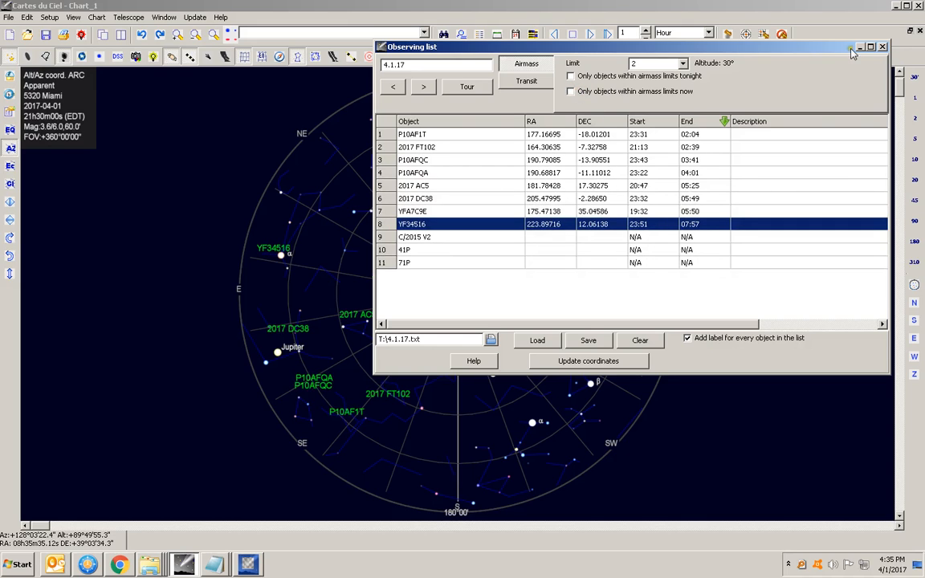
{"action": "left_click", "coordinate": [881, 47]}
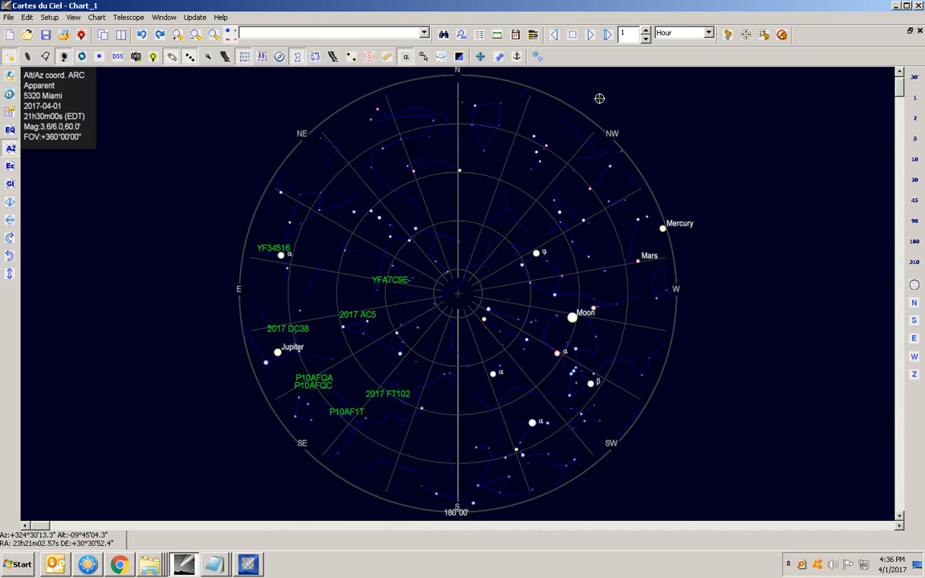
Step: Reopen the observing list, restrict it to objects within airmass limits now, and sort it by start time and by end time
{"action": "left_click", "coordinate": [498, 35]}
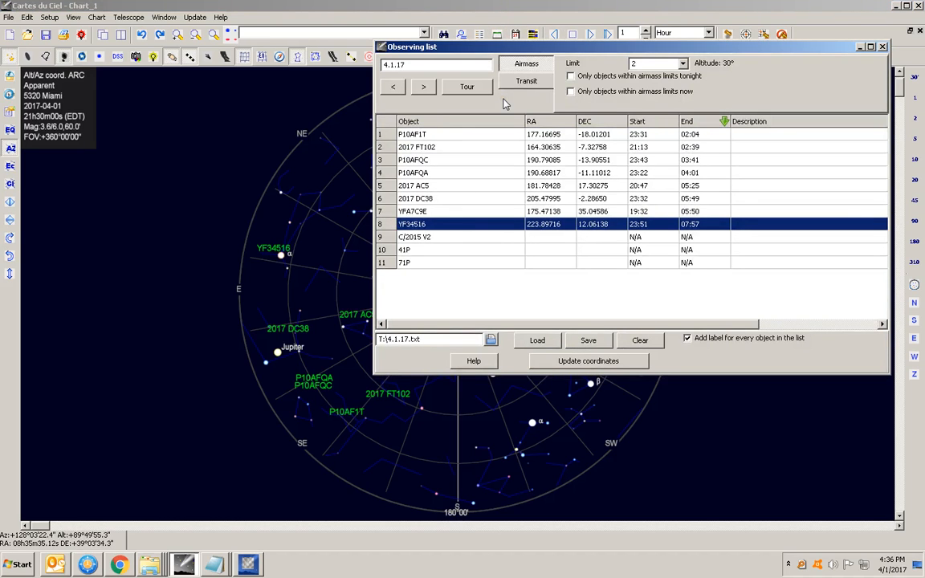
{"action": "left_click", "coordinate": [651, 125]}
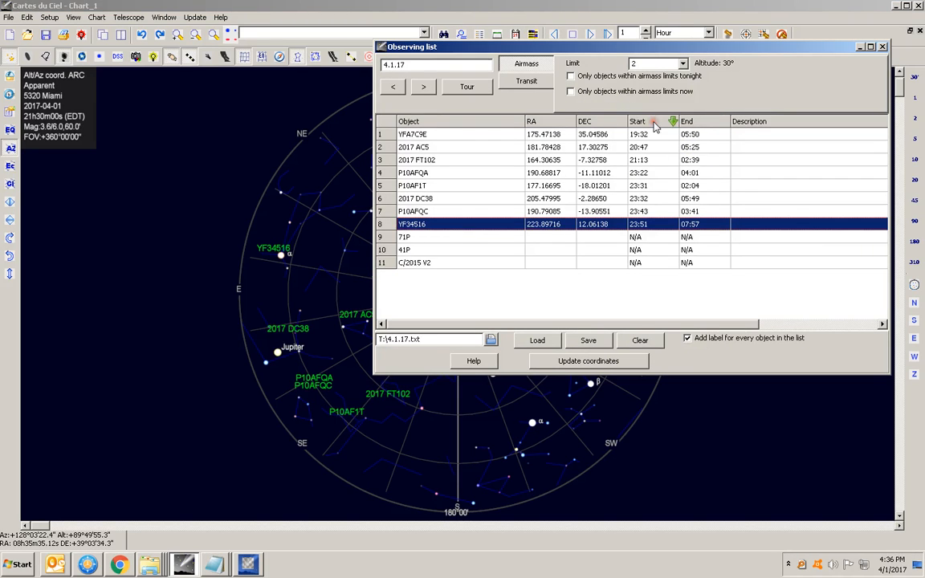
{"action": "left_click", "coordinate": [580, 93]}
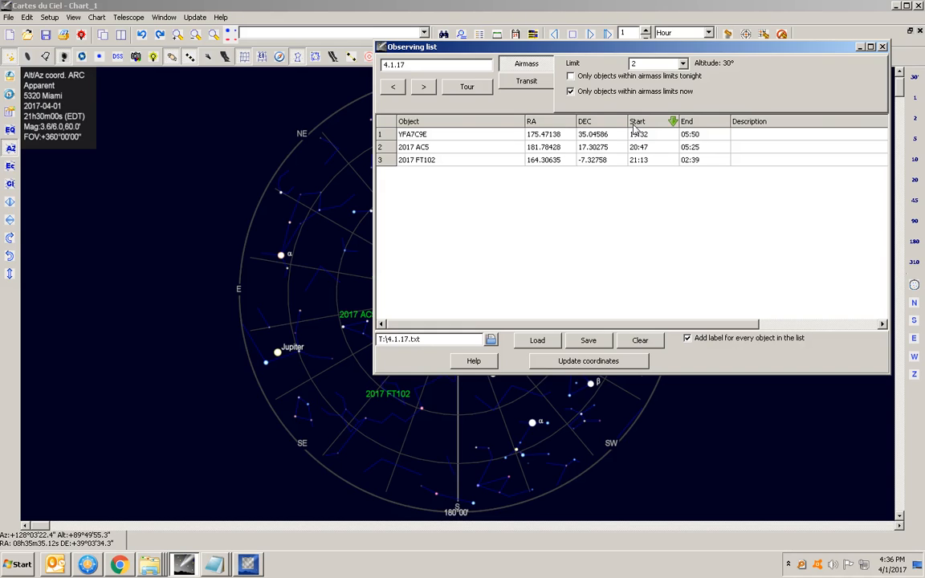
{"action": "left_click", "coordinate": [691, 121]}
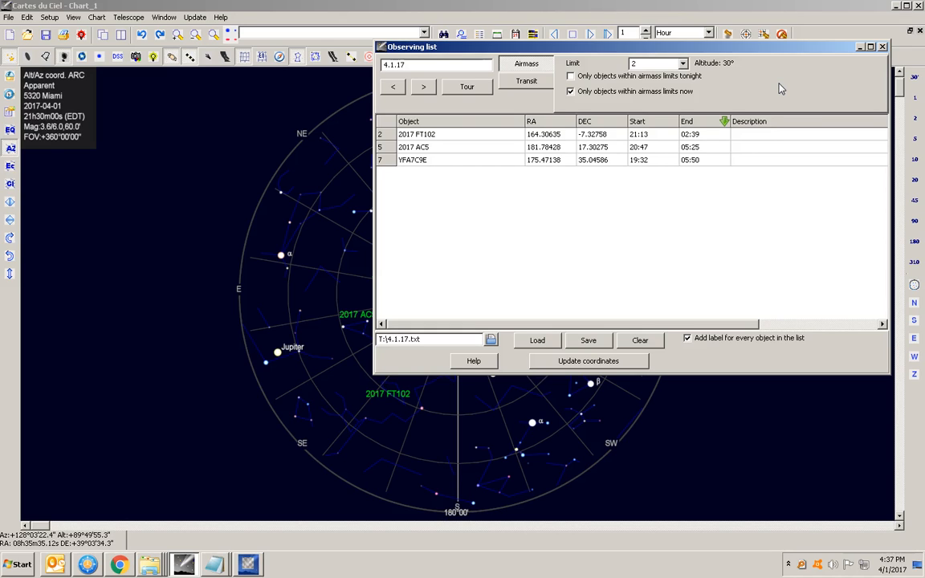
{"action": "left_click", "coordinate": [885, 48]}
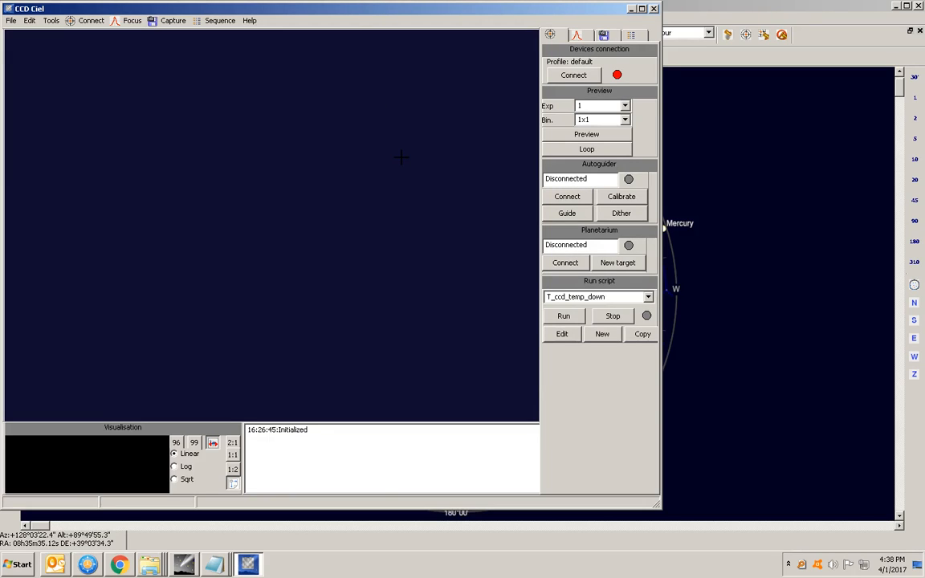
Step: In CCD Ciel, review the interface, configured devices and camera driver in the devices setup and accept the settings
{"action": "left_click", "coordinate": [12, 20]}
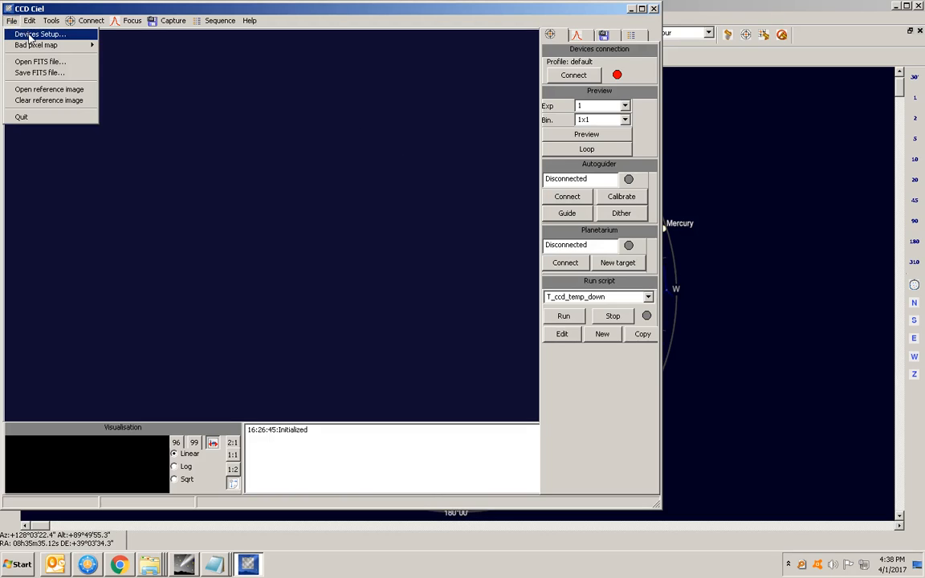
{"action": "left_click", "coordinate": [30, 37]}
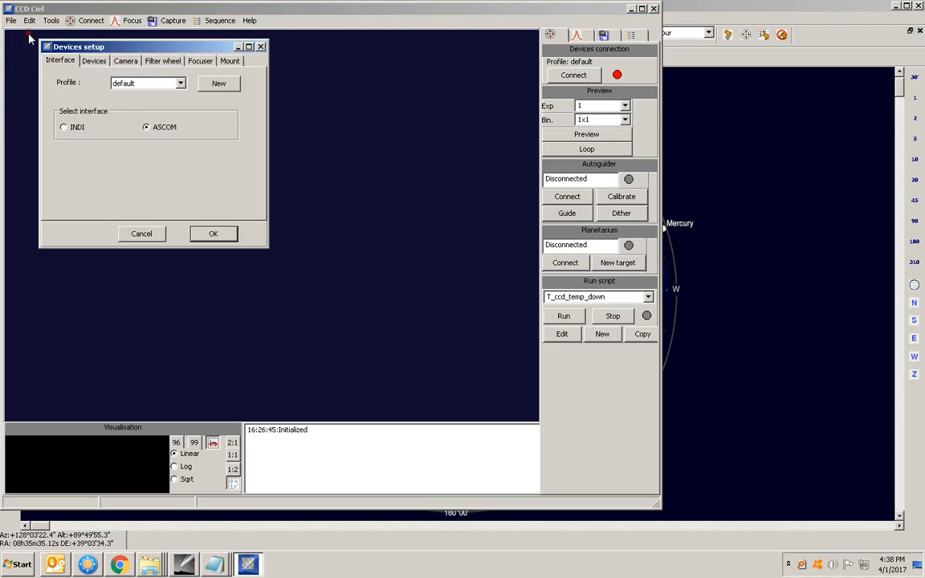
{"action": "left_click", "coordinate": [94, 62]}
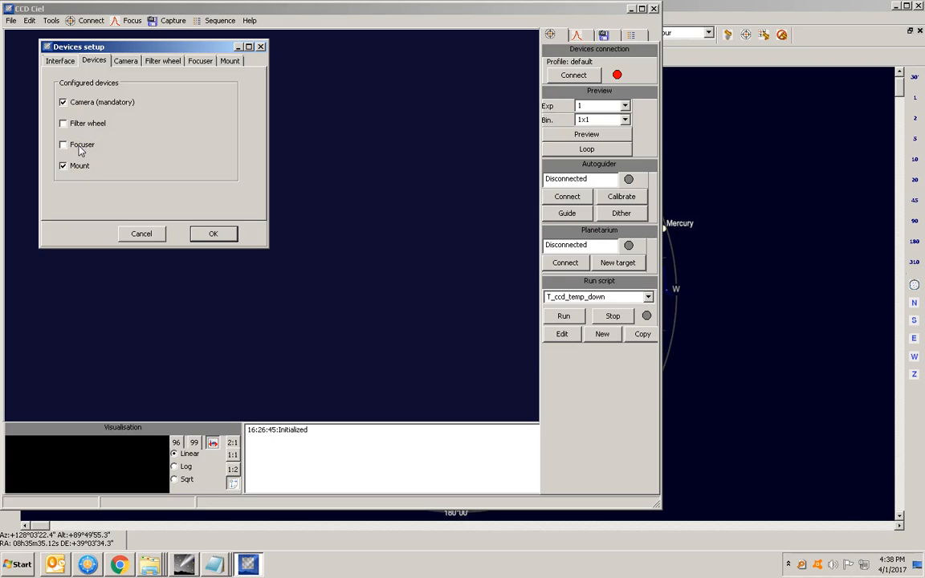
{"action": "left_click", "coordinate": [126, 62]}
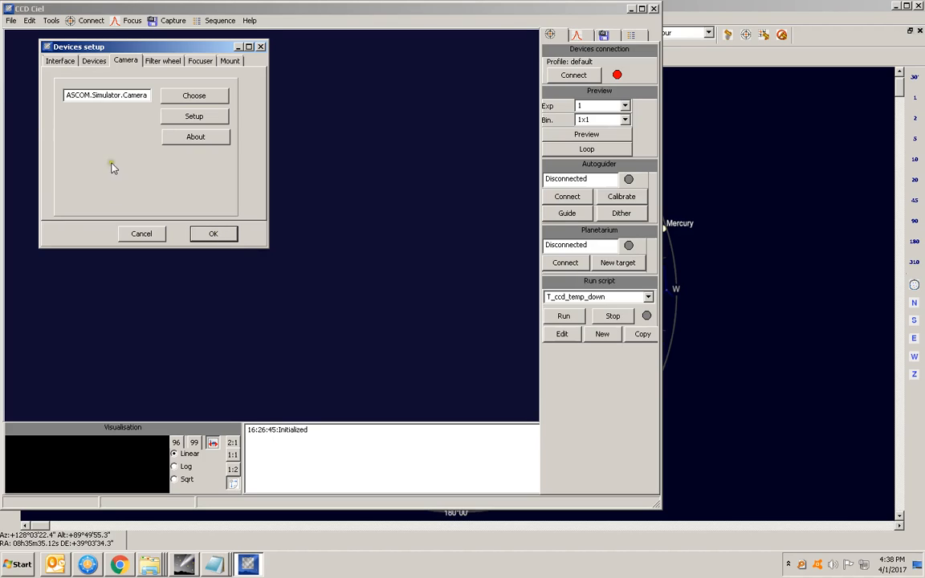
{"action": "left_click", "coordinate": [214, 233]}
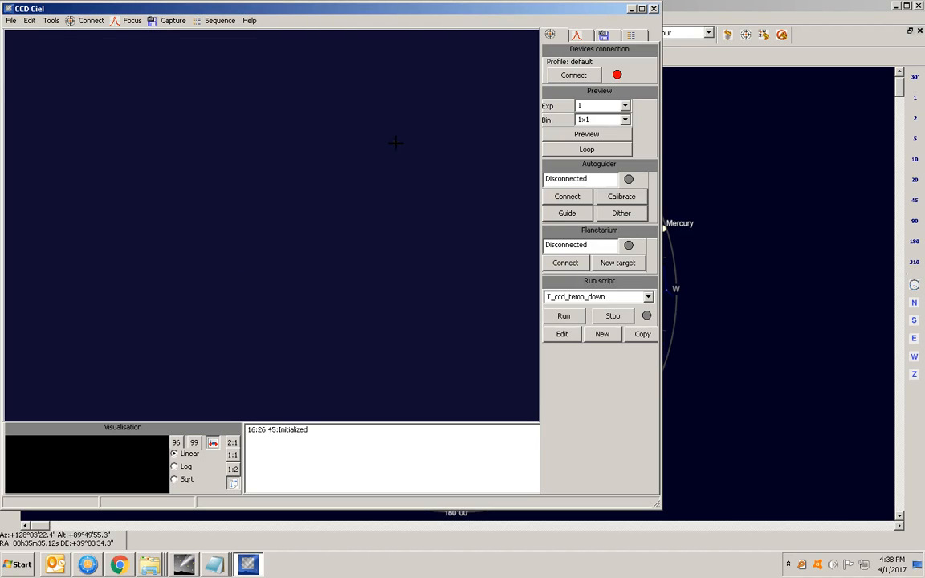
Step: Connect the camera, mount and planetarium, and set the preview to an exposure of 2 with 3x3 binning
{"action": "left_click", "coordinate": [572, 75]}
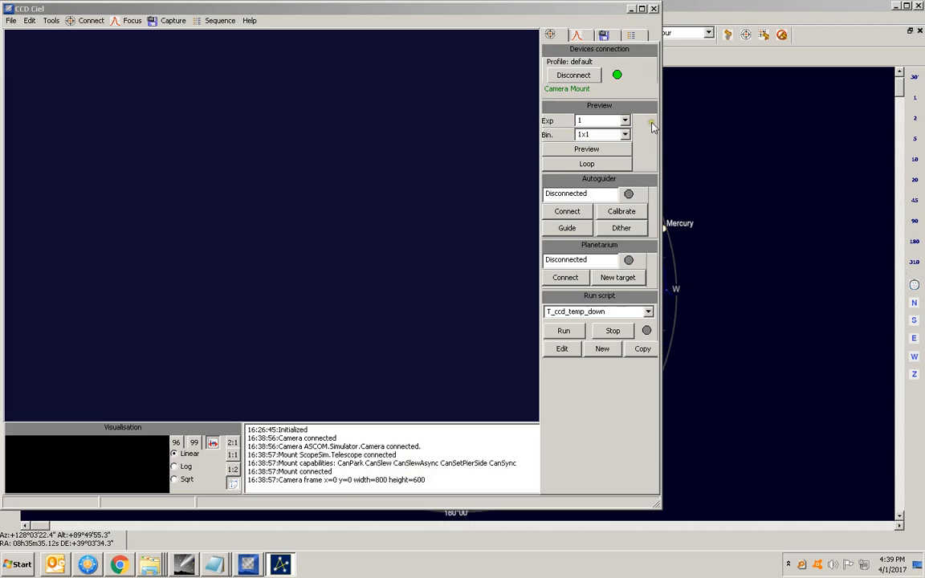
{"action": "left_click", "coordinate": [624, 134]}
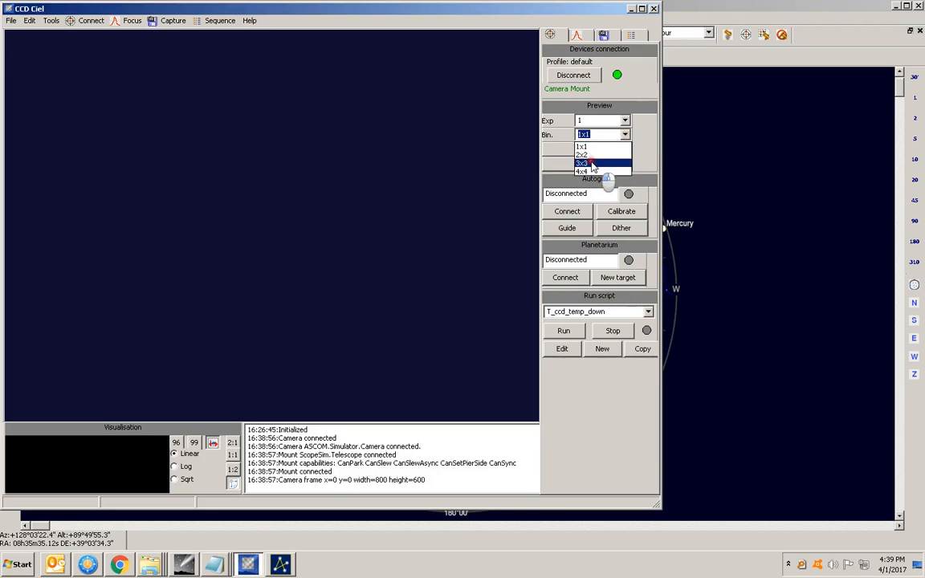
{"action": "left_click", "coordinate": [591, 164]}
{"action": "left_click", "coordinate": [624, 120]}
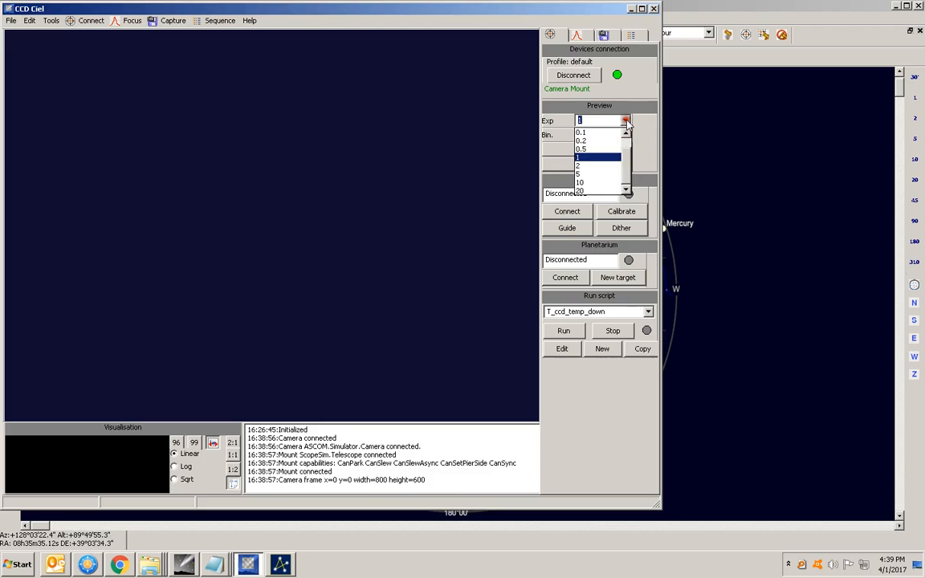
{"action": "left_click", "coordinate": [586, 165]}
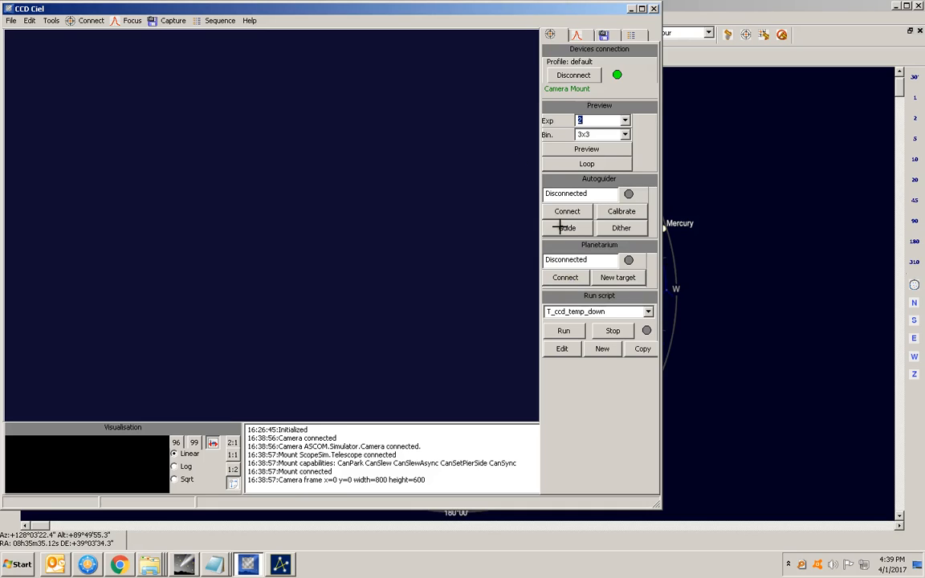
{"action": "left_click", "coordinate": [566, 277]}
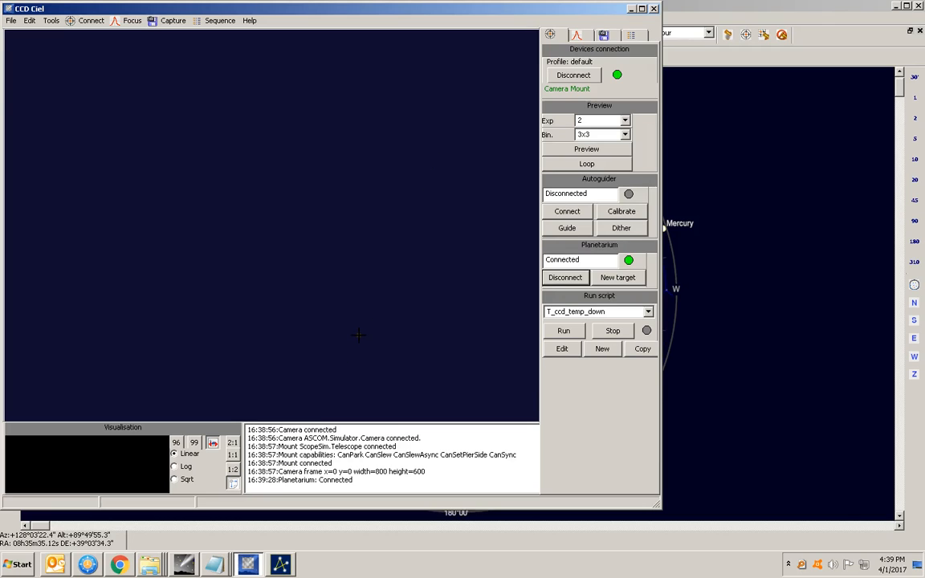
Step: In Cartes du Ciel, centre the chart on 2017 FT102 from the observing list and examine its details and hourly motion
{"action": "left_click", "coordinate": [183, 566]}
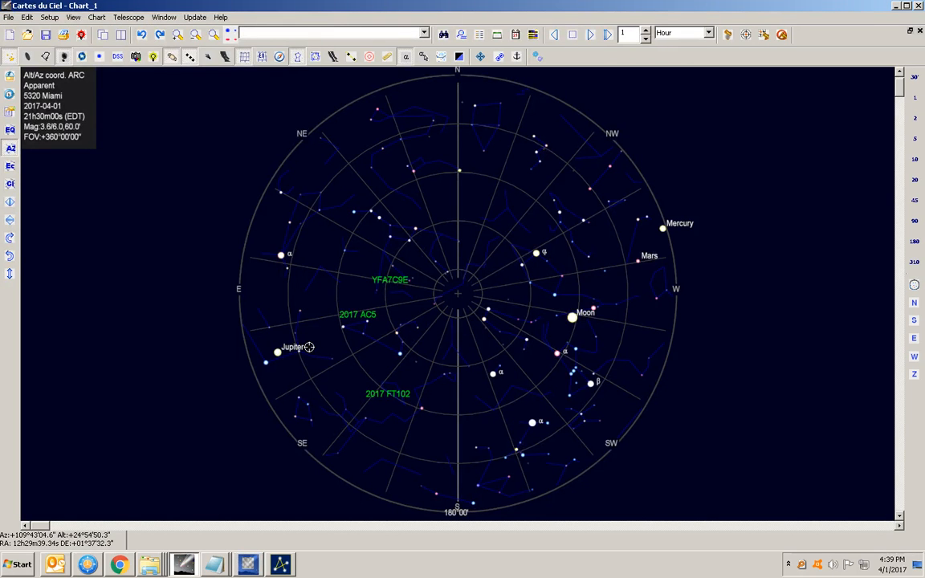
{"action": "left_click", "coordinate": [497, 35]}
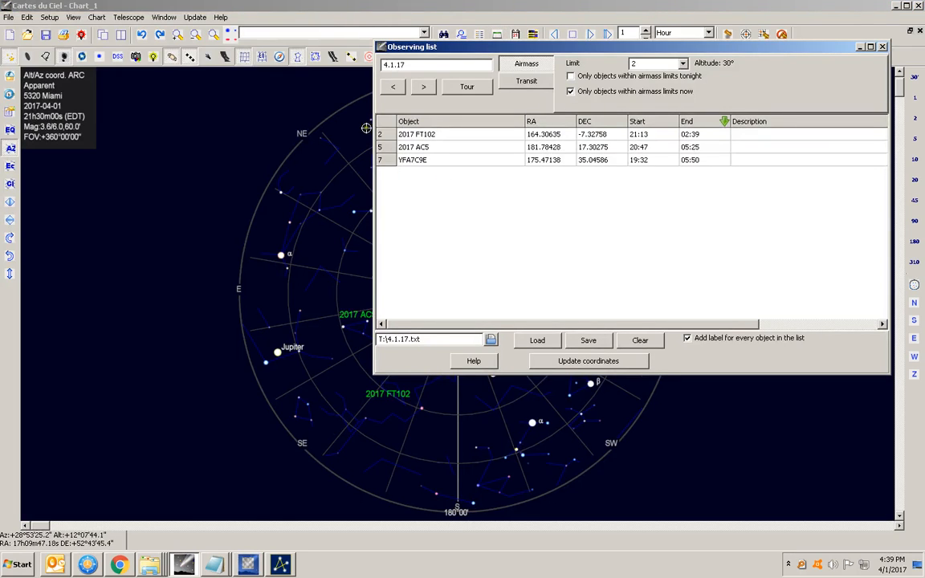
{"action": "left_click", "coordinate": [382, 138]}
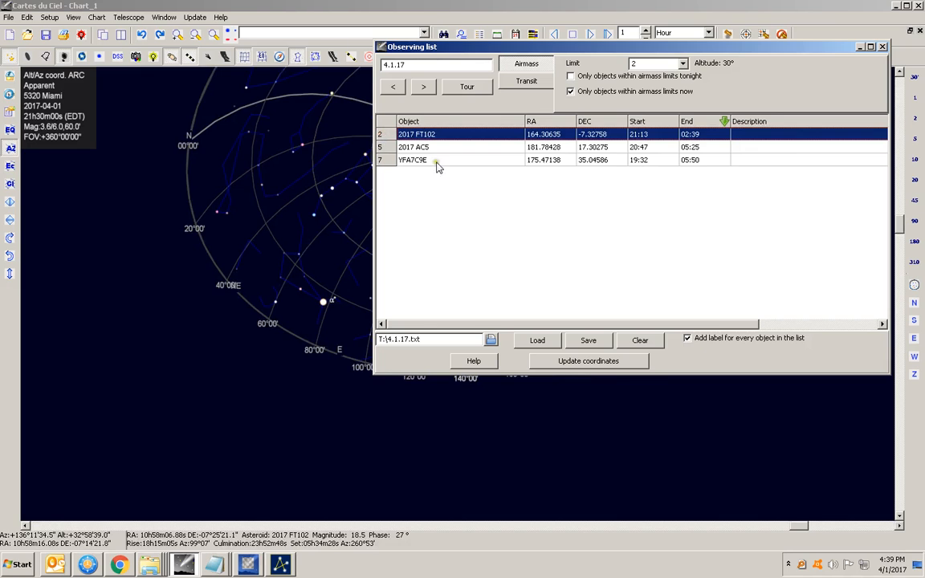
{"action": "left_click", "coordinate": [883, 48]}
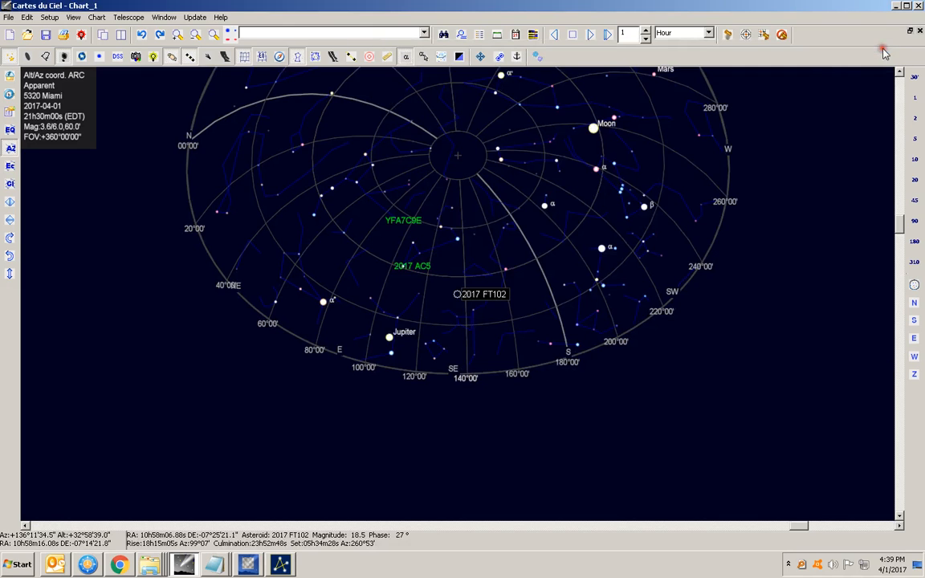
{"action": "double_click", "coordinate": [482, 298]}
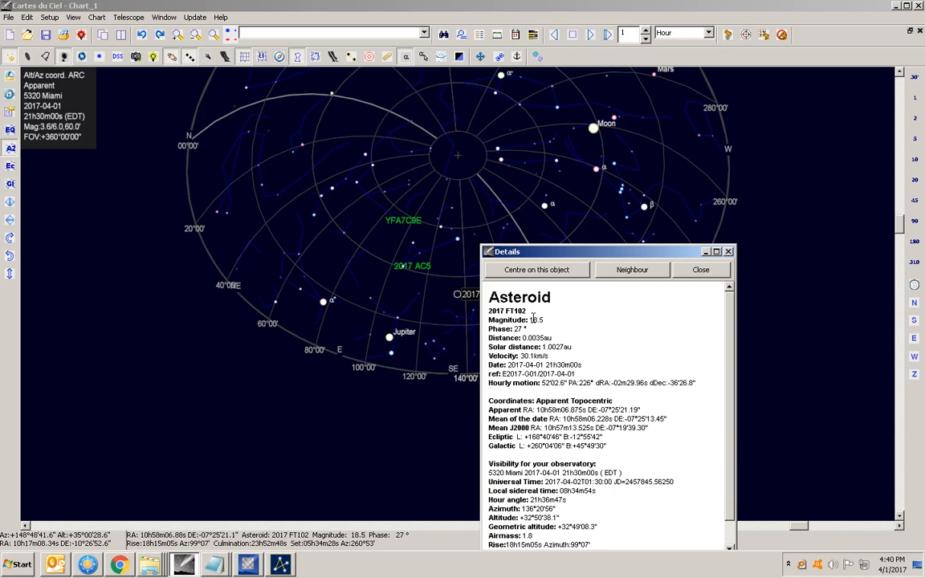
{"action": "double_click", "coordinate": [546, 383]}
{"action": "scroll", "coordinate": [604, 349], "scroll_direction": "down", "scroll_amount": 1}
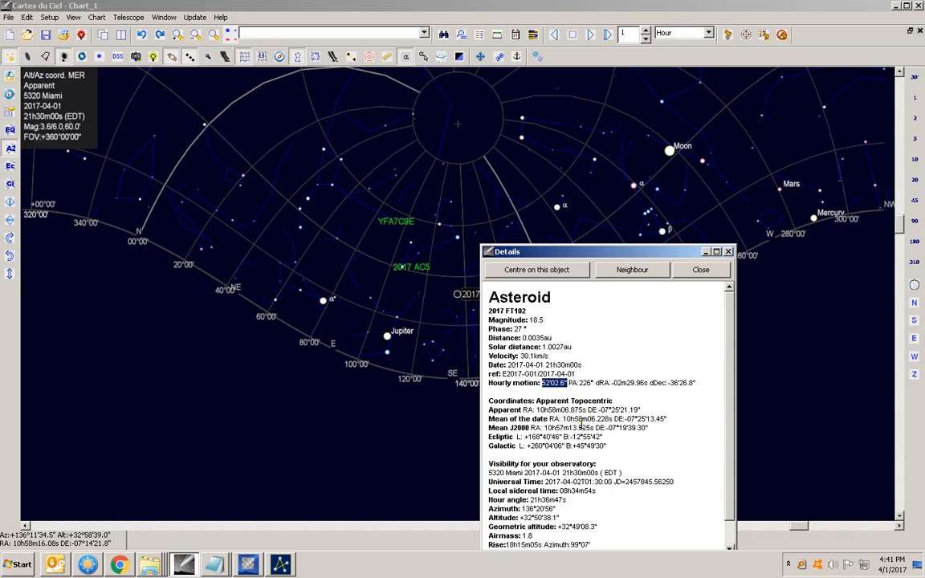
Step: Switch to CCD Ciel, load 2017 FT102 from the planetarium as the new target, and cancel the telescope slew
{"action": "left_click", "coordinate": [251, 566]}
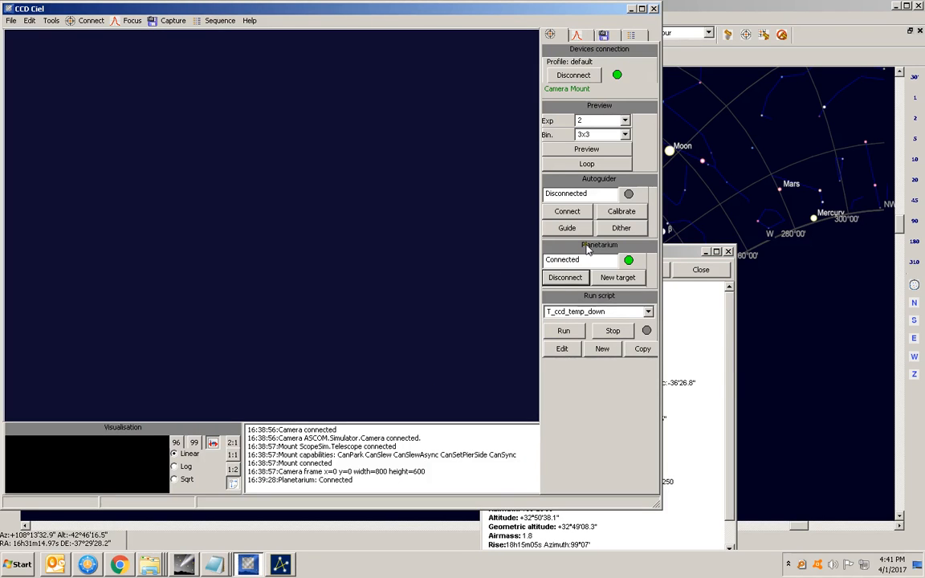
{"action": "left_click", "coordinate": [617, 278]}
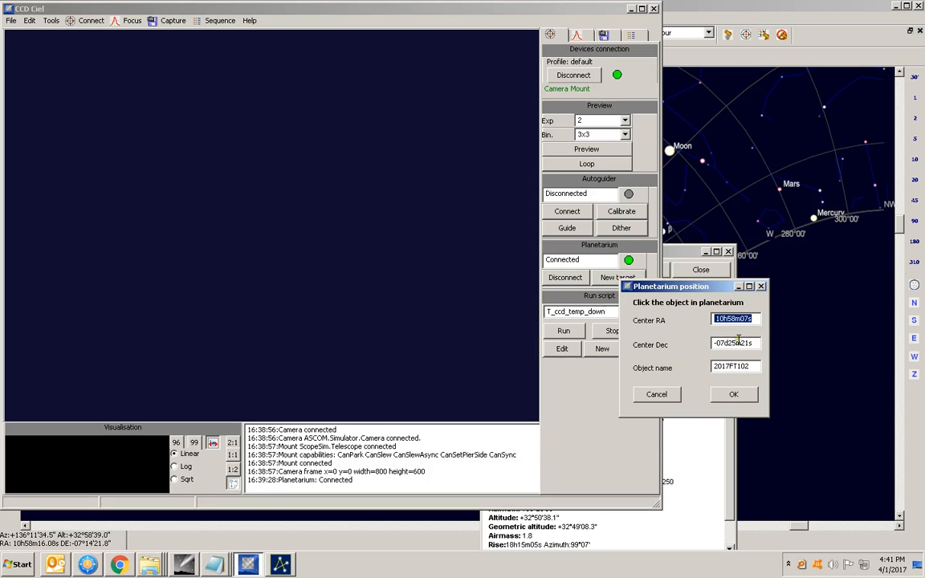
{"action": "left_click", "coordinate": [732, 396]}
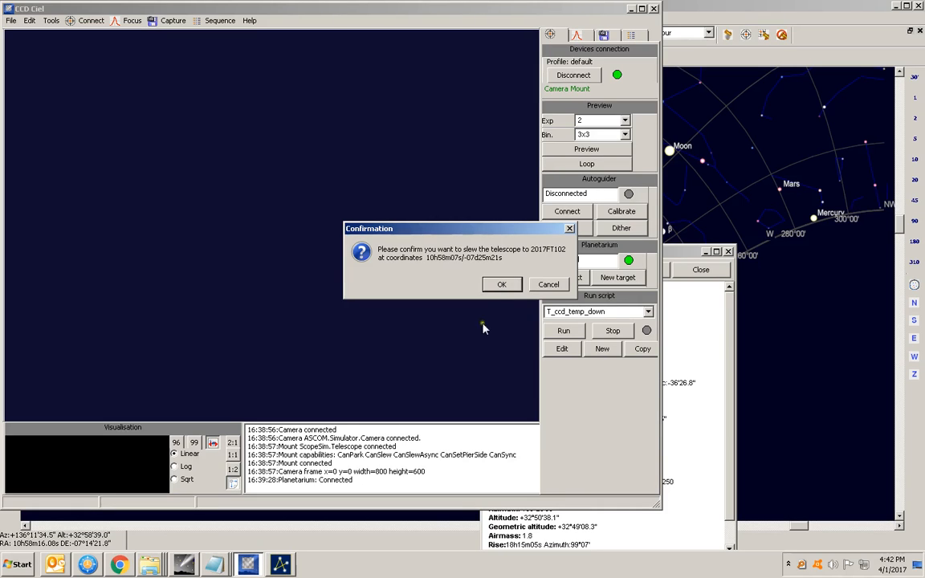
{"action": "left_click", "coordinate": [547, 285]}
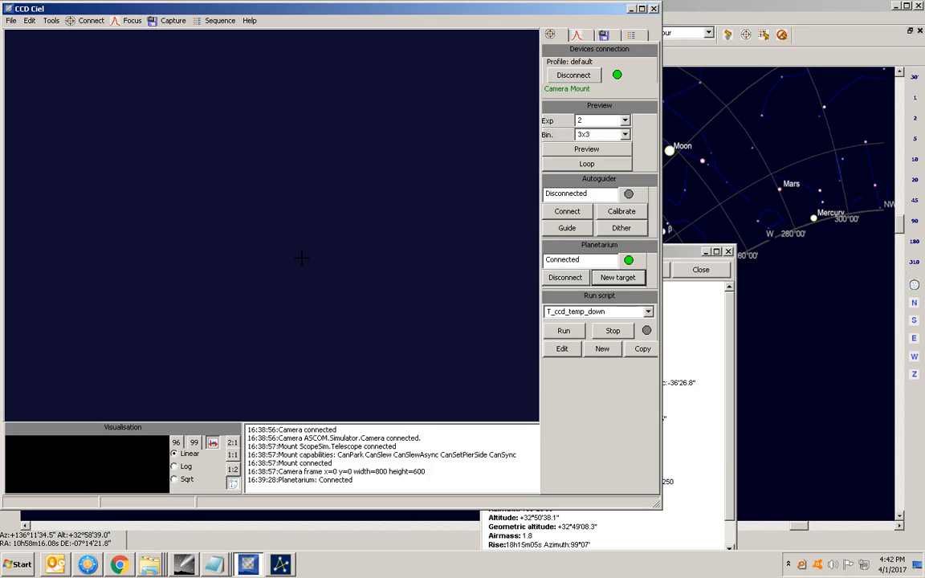
Step: Set the capture exposure to 5 and the image count to 15
{"action": "left_click", "coordinate": [604, 36]}
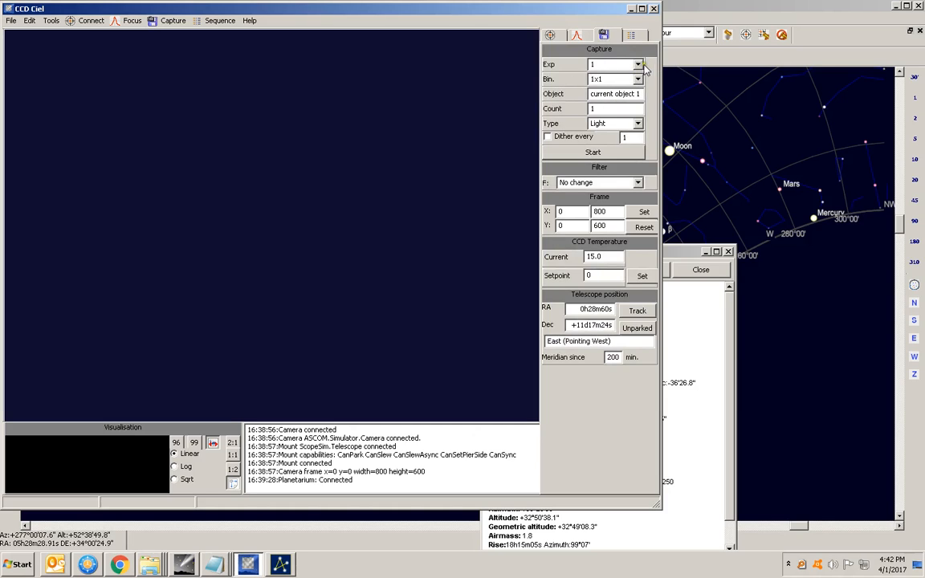
{"action": "left_click", "coordinate": [594, 64]}
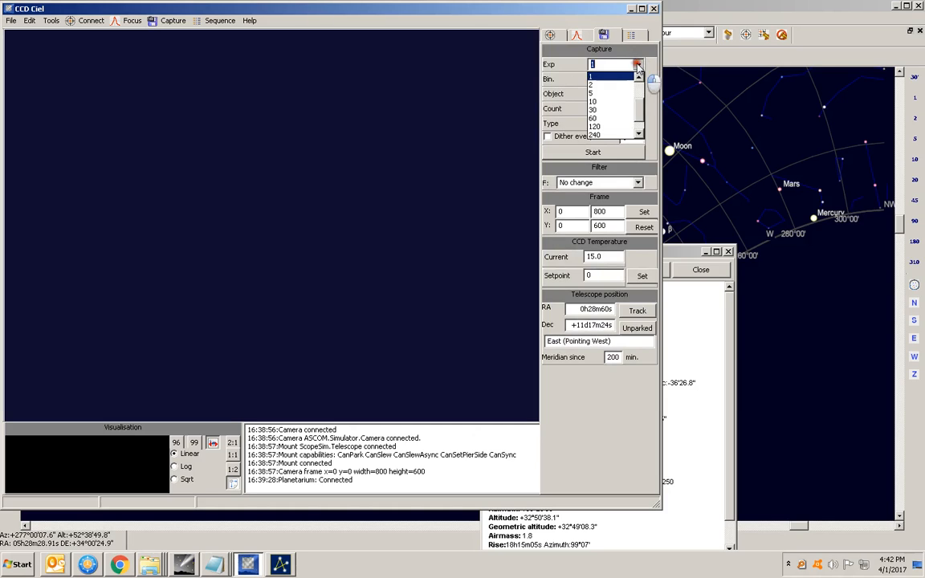
{"action": "left_click", "coordinate": [598, 94]}
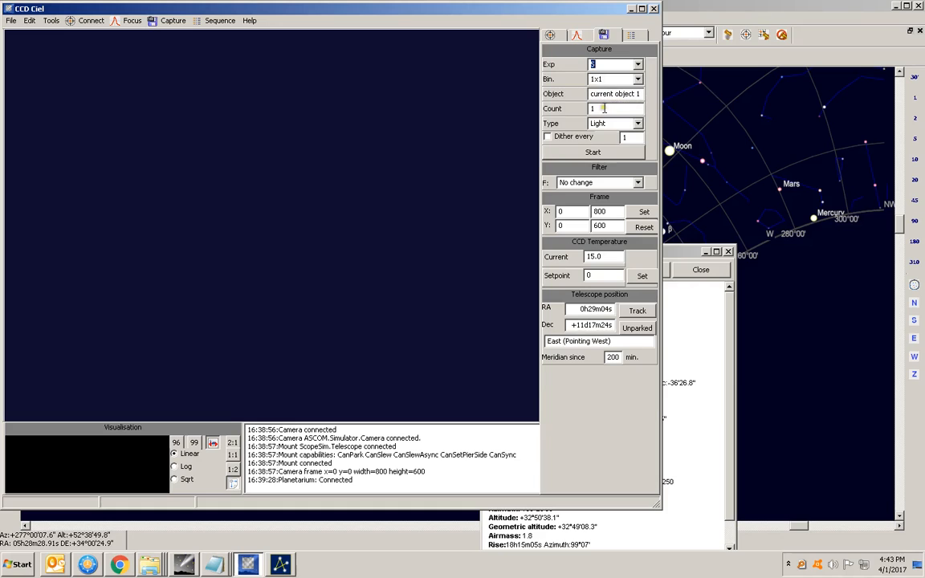
{"action": "left_click", "coordinate": [594, 109]}
{"action": "type", "text": "15"}
Step: Name the capture object 2017 FT102 and set the capture binning to 3x3
{"action": "left_click", "coordinate": [590, 94]}
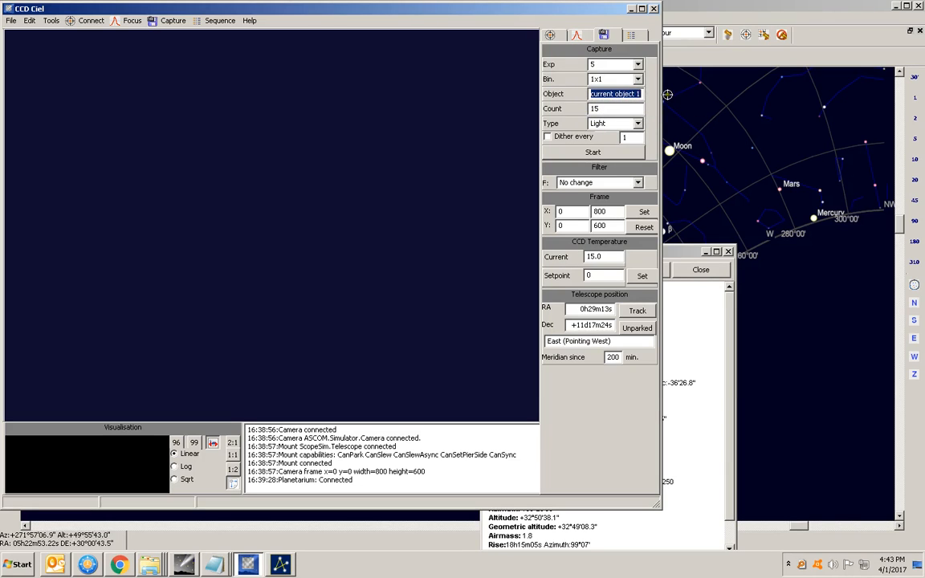
{"action": "left_click", "coordinate": [684, 254]}
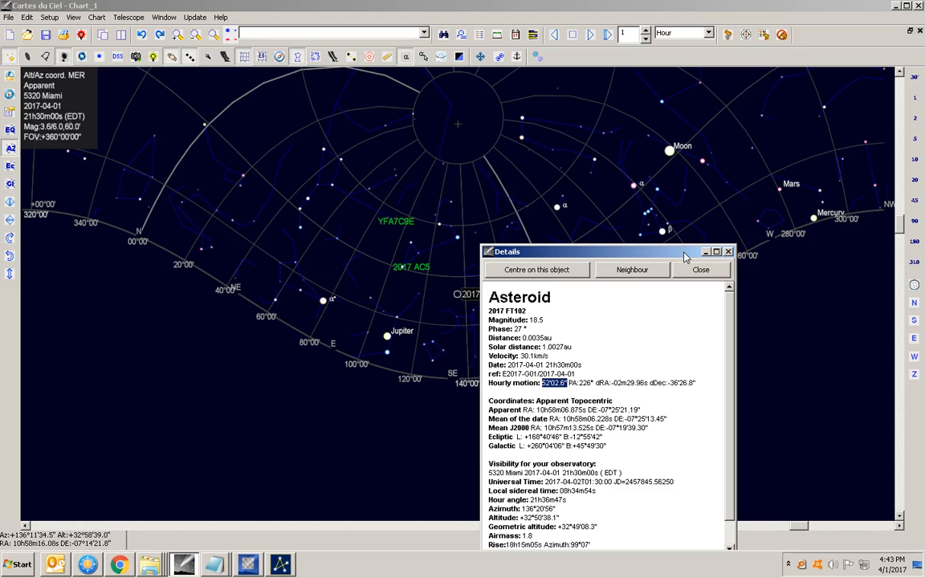
{"action": "left_click", "coordinate": [247, 566]}
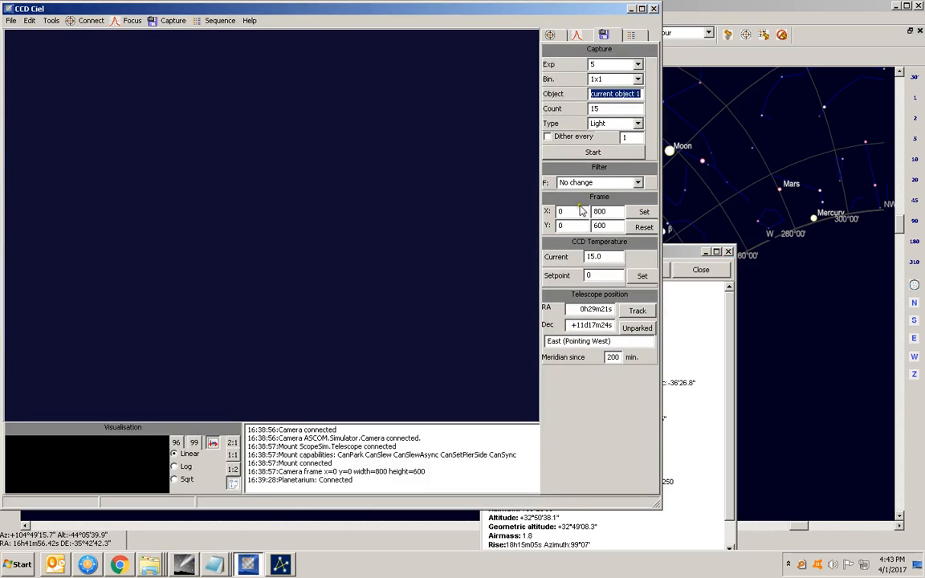
{"action": "type", "text": "2017"}
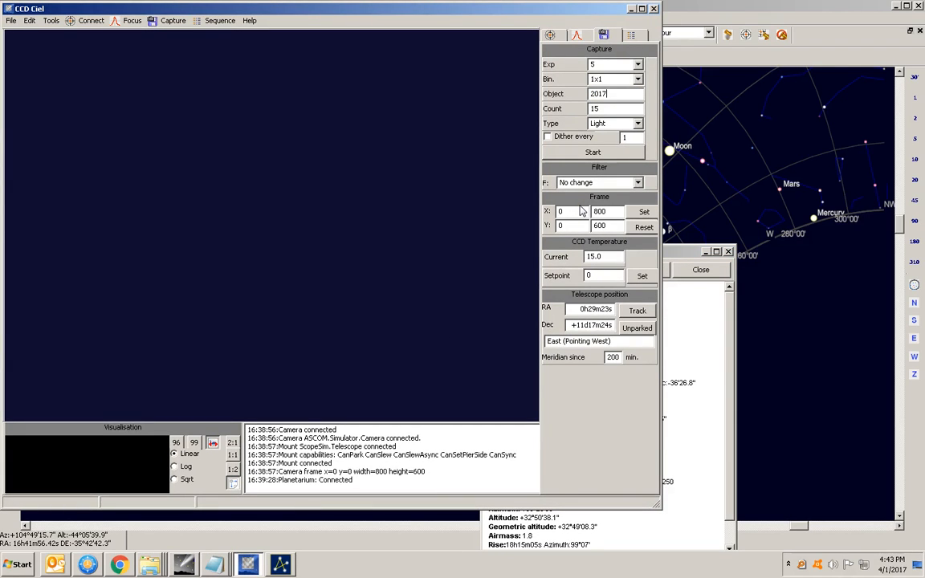
{"action": "type", "text": " FT102"}
{"action": "left_click", "coordinate": [629, 79]}
{"action": "left_click", "coordinate": [601, 107]}
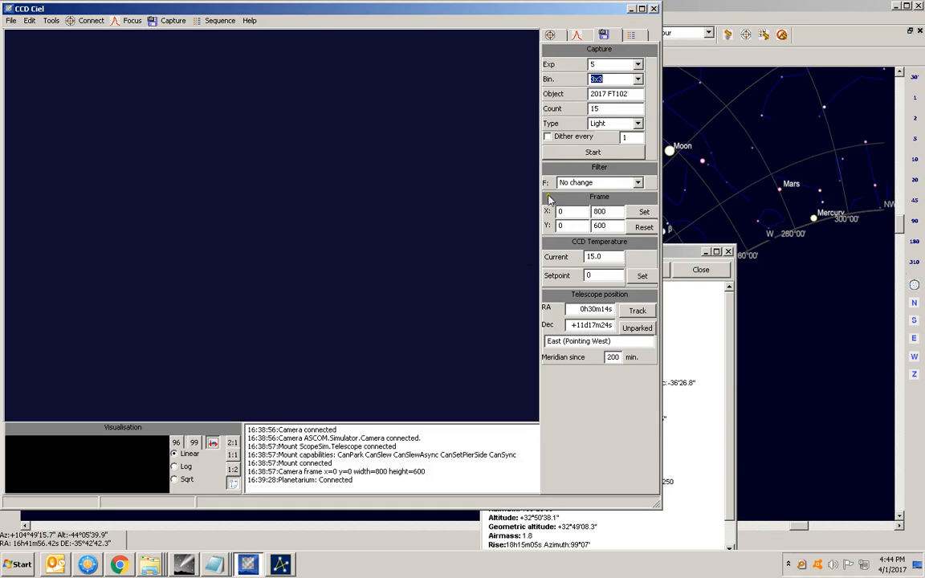
Step: In Cartes du Ciel, centre the chart on 2017 AC5 from the observing list and examine its details and hourly motion
{"action": "left_click", "coordinate": [706, 8]}
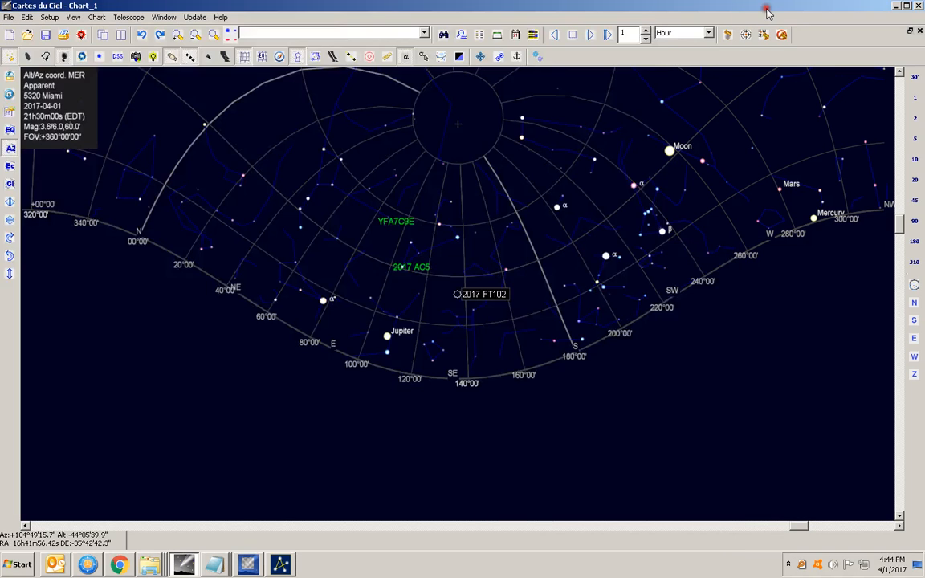
{"action": "left_click", "coordinate": [498, 39]}
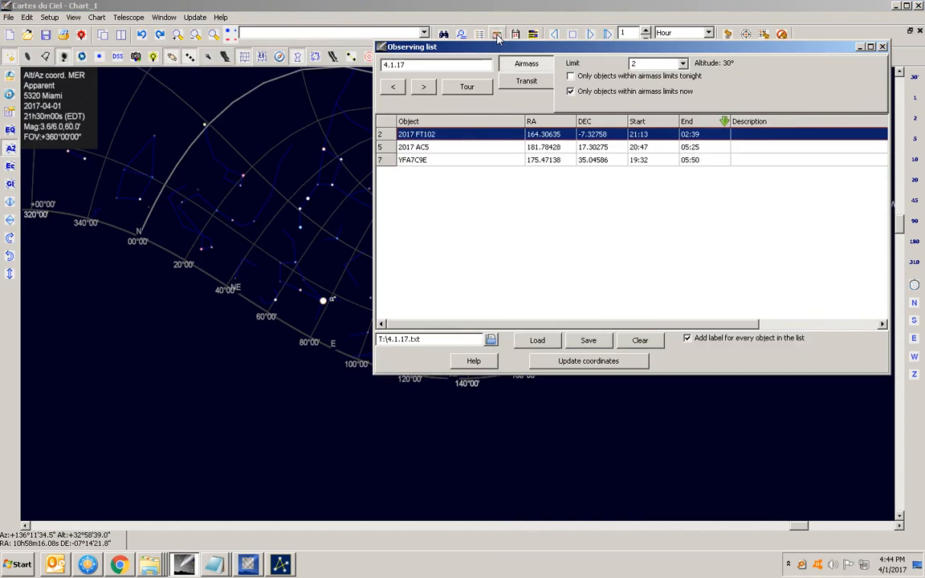
{"action": "left_click", "coordinate": [394, 147]}
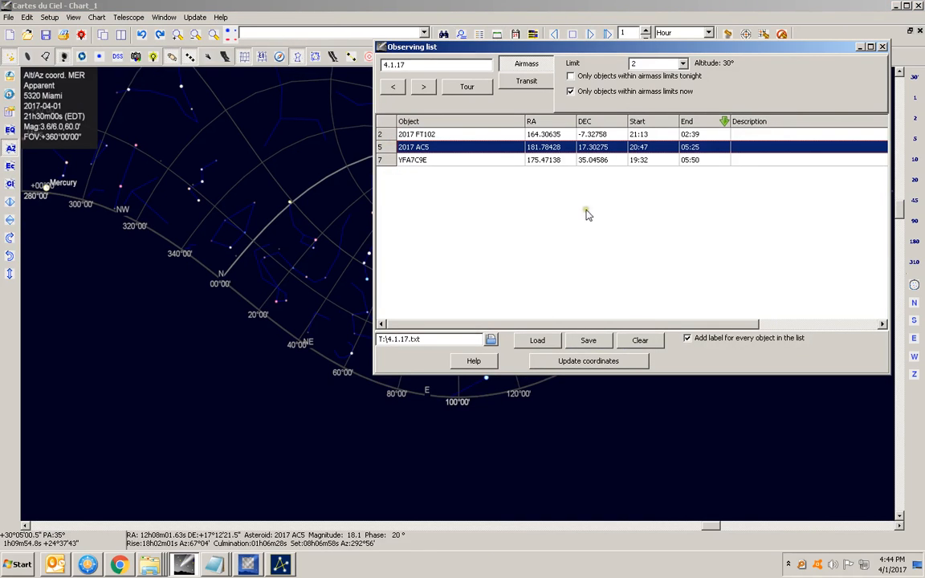
{"action": "left_click", "coordinate": [883, 46]}
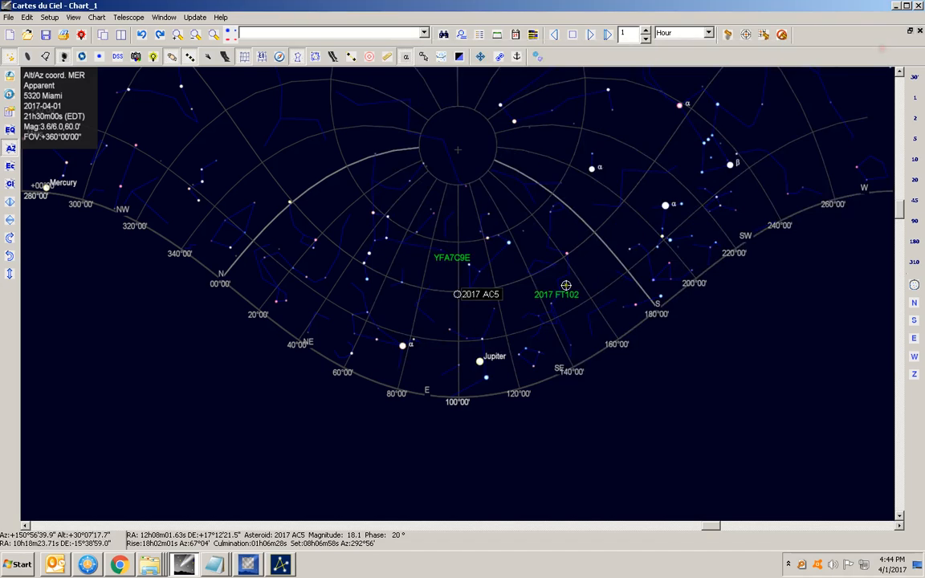
{"action": "double_click", "coordinate": [490, 301]}
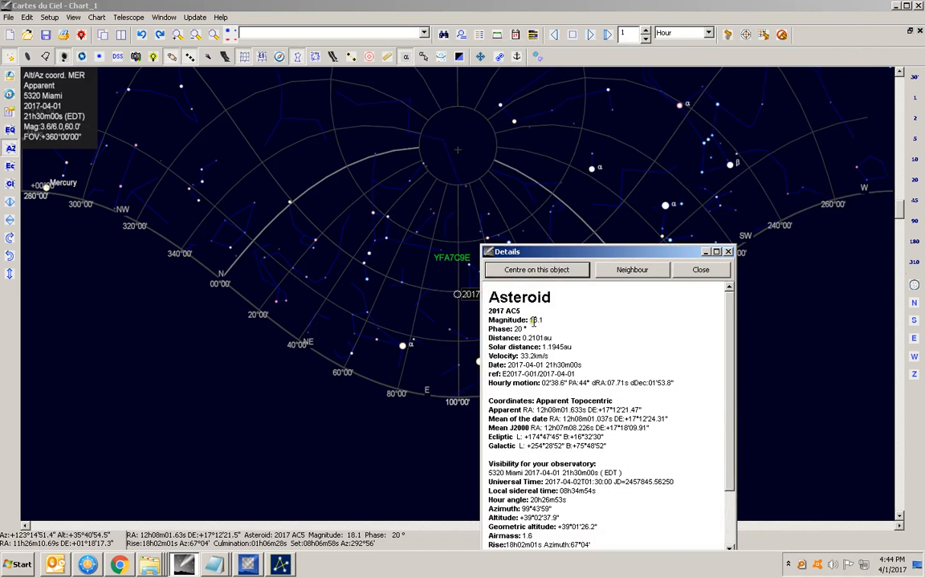
{"action": "double_click", "coordinate": [545, 383]}
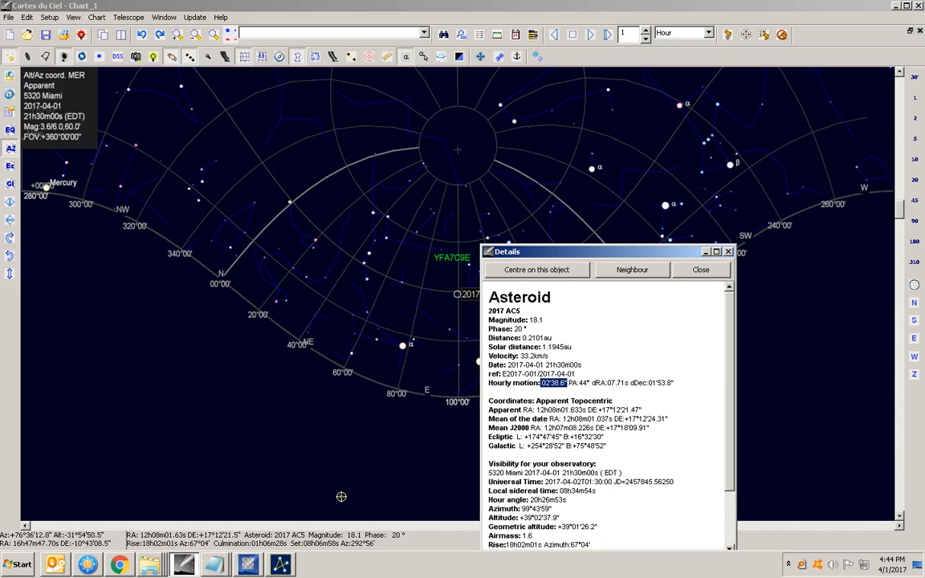
Step: Switch to CCD Ciel, load 2017 AC5 from the planetarium as the new target, and cancel the telescope slew
{"action": "left_click", "coordinate": [249, 565]}
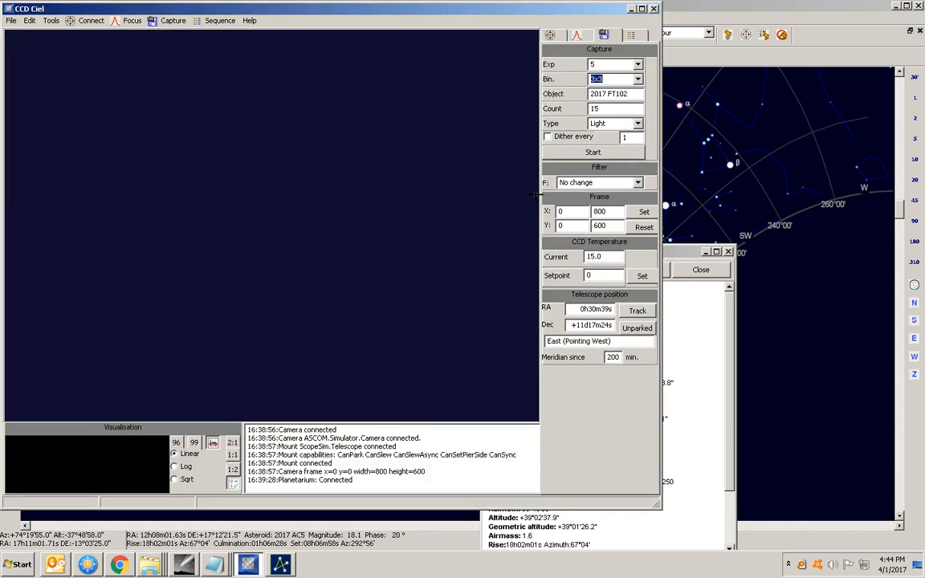
{"action": "left_click", "coordinate": [550, 37]}
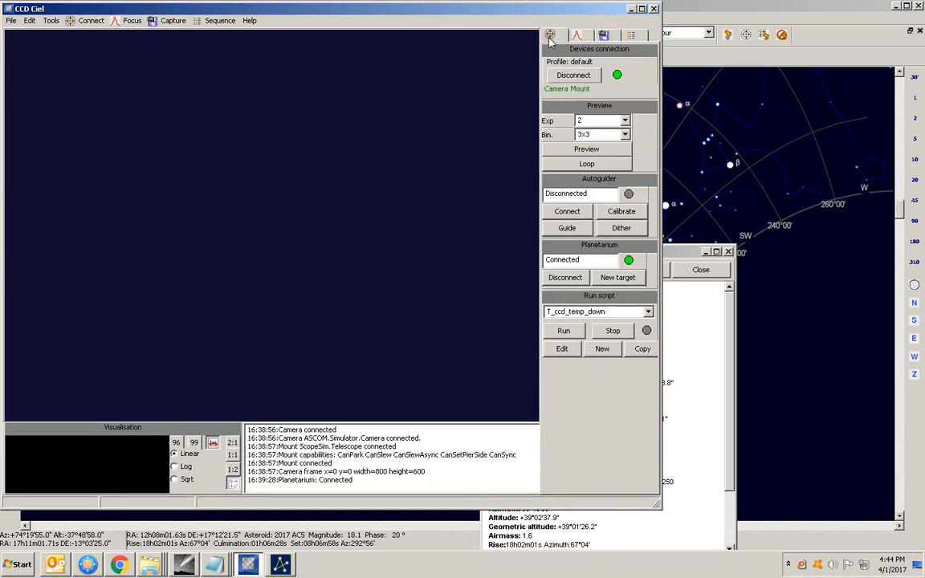
{"action": "left_click", "coordinate": [615, 278]}
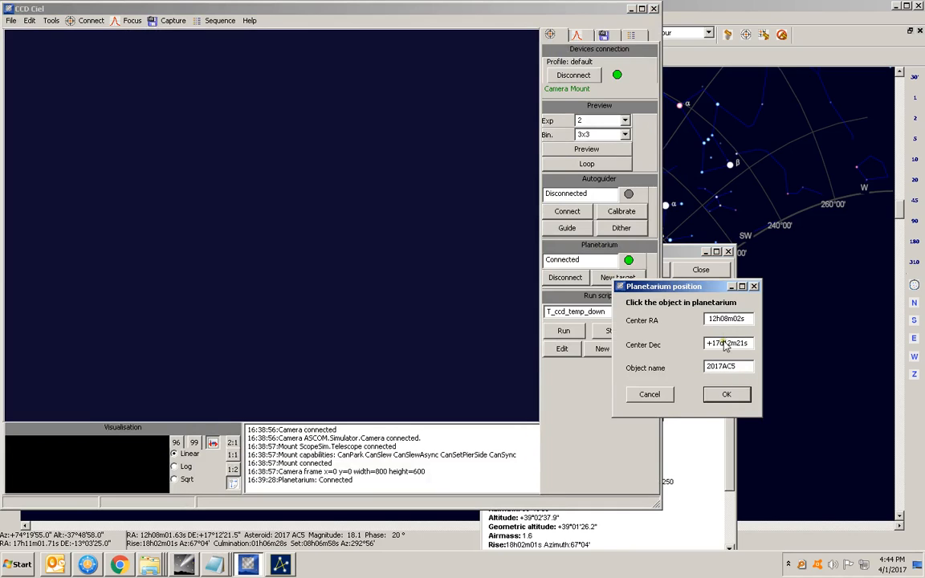
{"action": "left_click", "coordinate": [726, 396]}
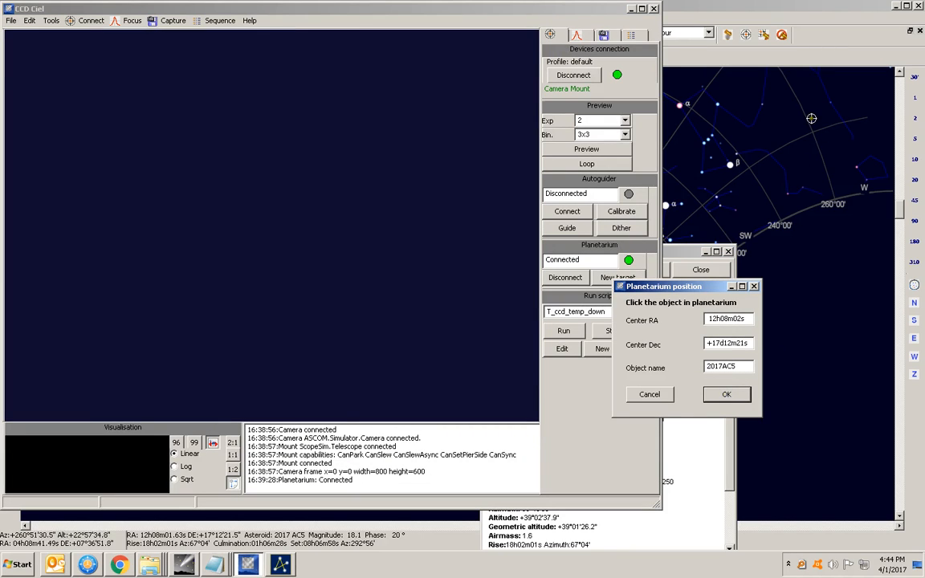
{"action": "left_click", "coordinate": [727, 394]}
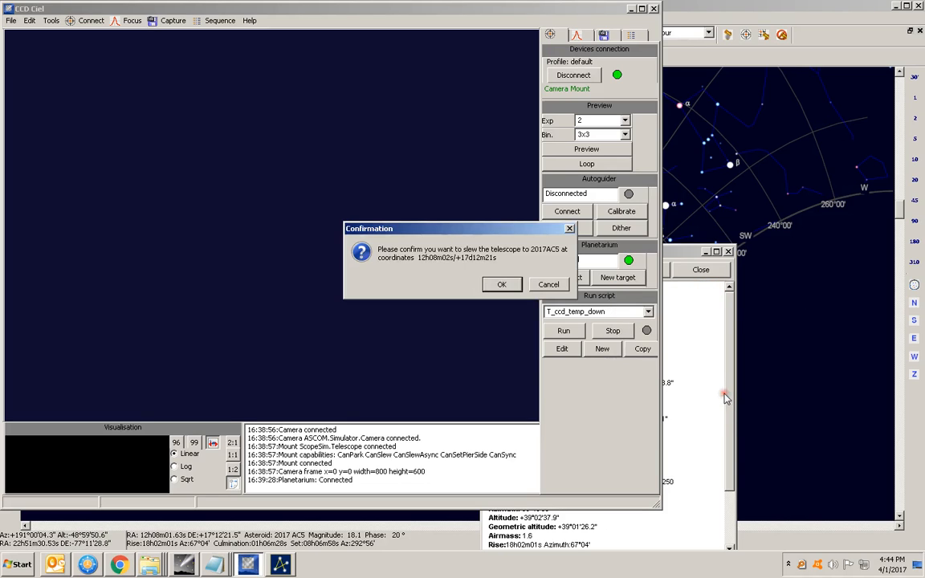
{"action": "left_click", "coordinate": [500, 287]}
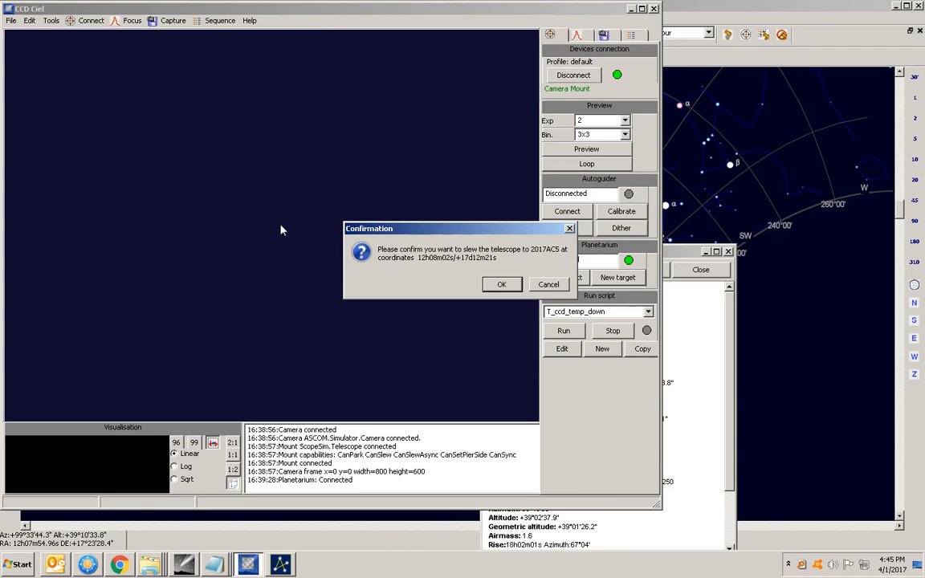
{"action": "left_click", "coordinate": [551, 285]}
Step: Set the capture exposure to 10 and the image count to 10
{"action": "left_click", "coordinate": [605, 37]}
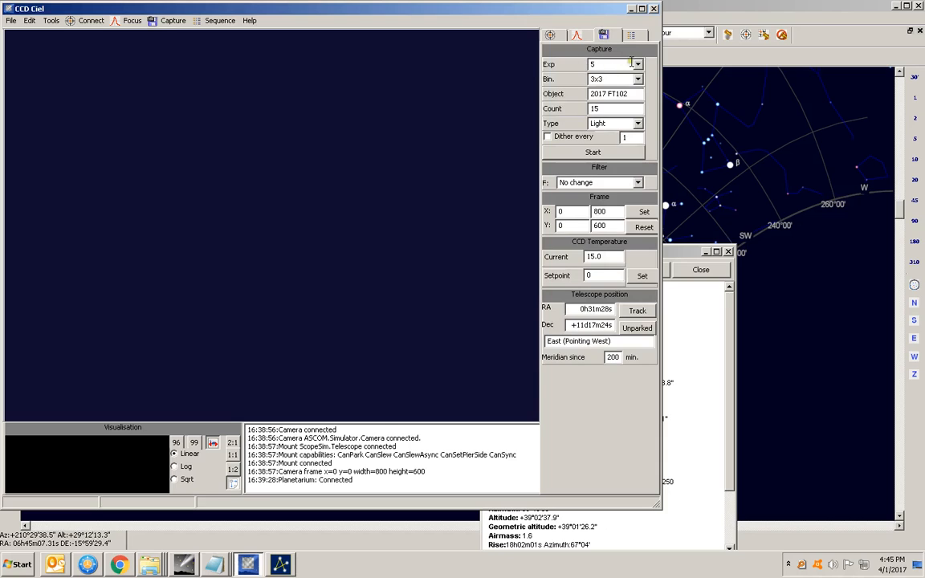
{"action": "left_click", "coordinate": [637, 64]}
{"action": "left_click", "coordinate": [608, 85]}
{"action": "left_click_drag", "start_coordinate": [603, 109], "coordinate": [521, 108]}
{"action": "type", "text": "10"}
Step: Check the target's designation on the Cartes du Ciel chart and name the CCD Ciel capture object 2017 AC5
{"action": "left_click_drag", "start_coordinate": [631, 93], "coordinate": [556, 94]}
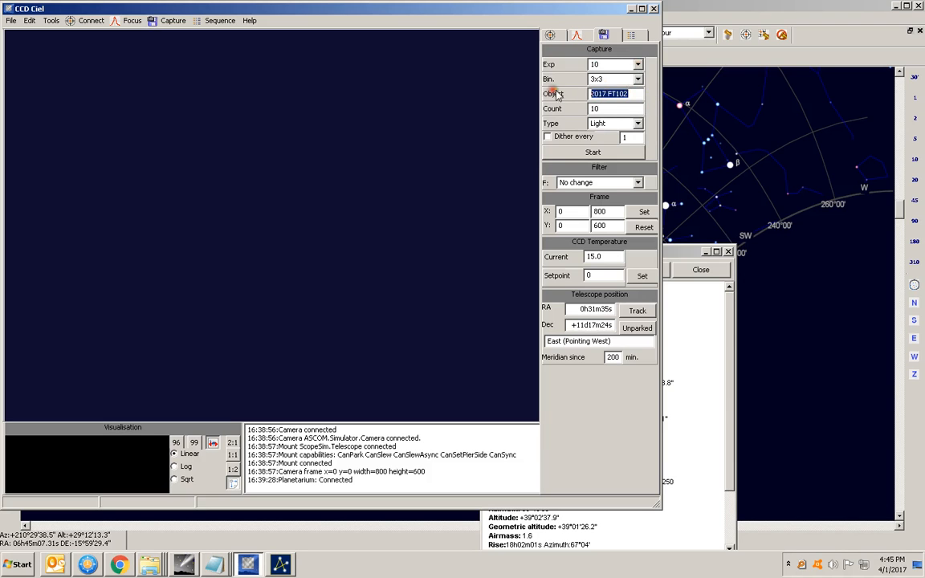
{"action": "left_click", "coordinate": [786, 5]}
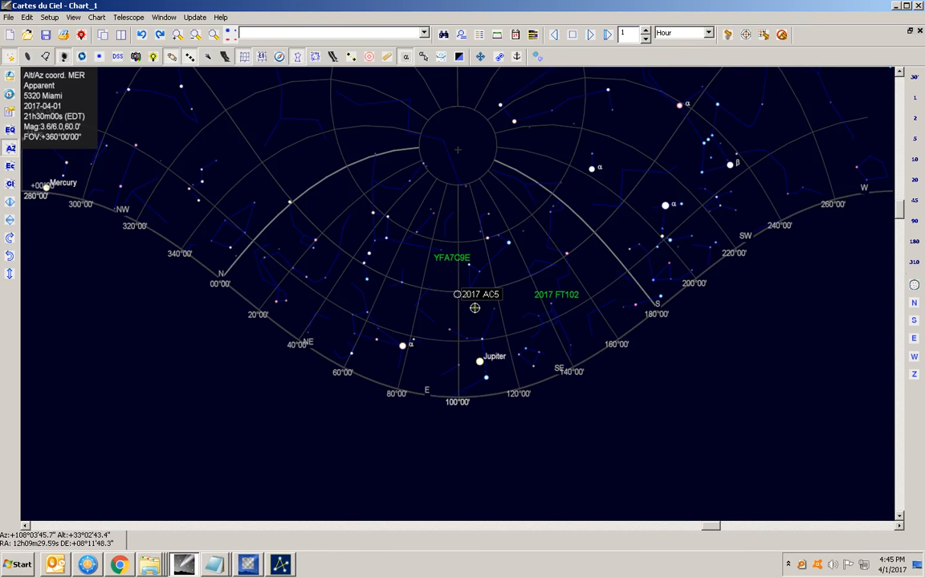
{"action": "left_click", "coordinate": [248, 565]}
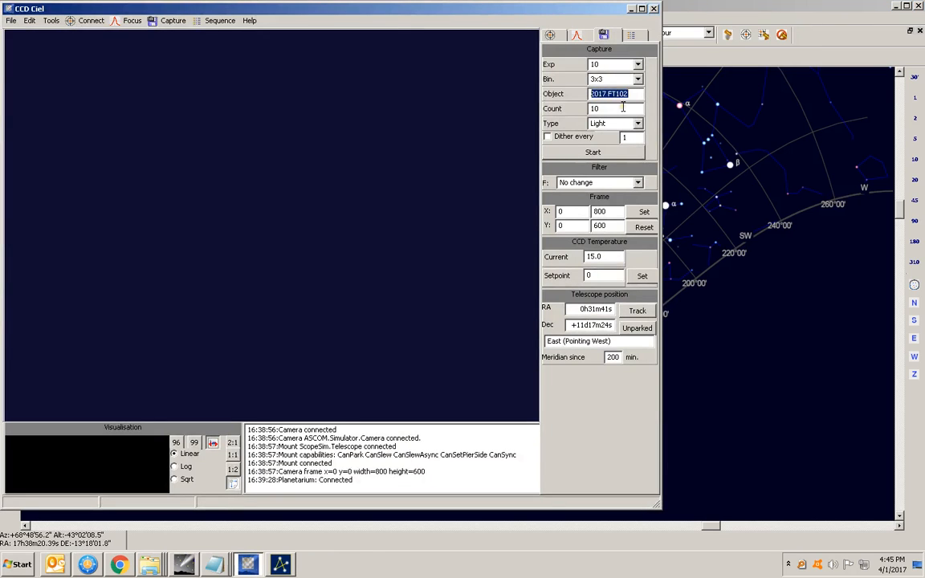
{"action": "type", "text": "2017 AC5"}
Step: Switch to Cartes du Ciel and centre the chart on 2017 FT102 from the observing list
{"action": "left_click", "coordinate": [763, 7]}
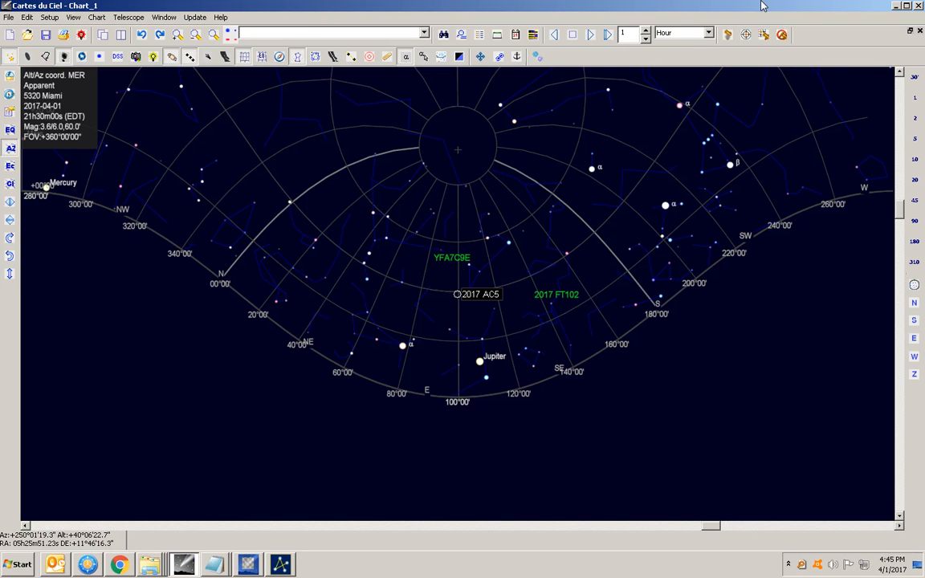
{"action": "left_click", "coordinate": [497, 35]}
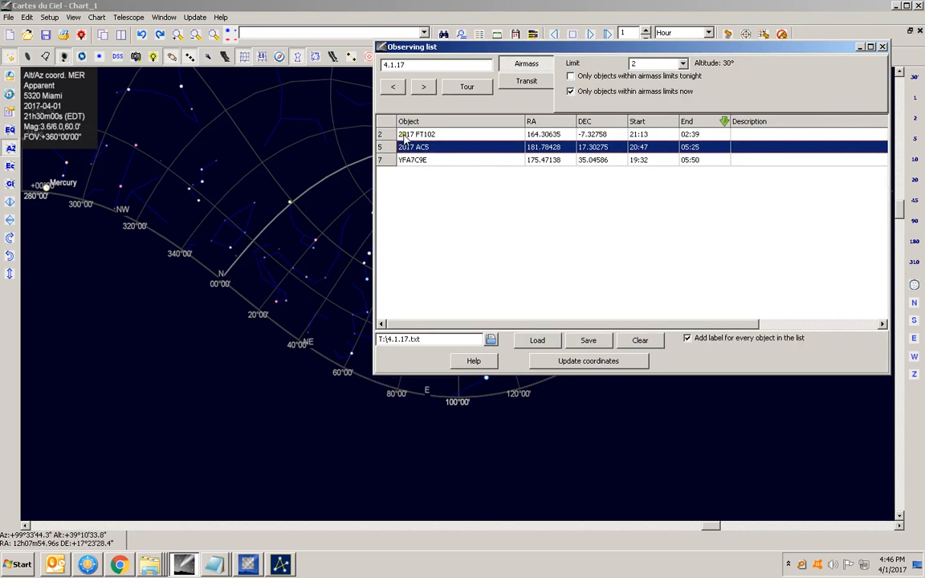
{"action": "left_click", "coordinate": [386, 136]}
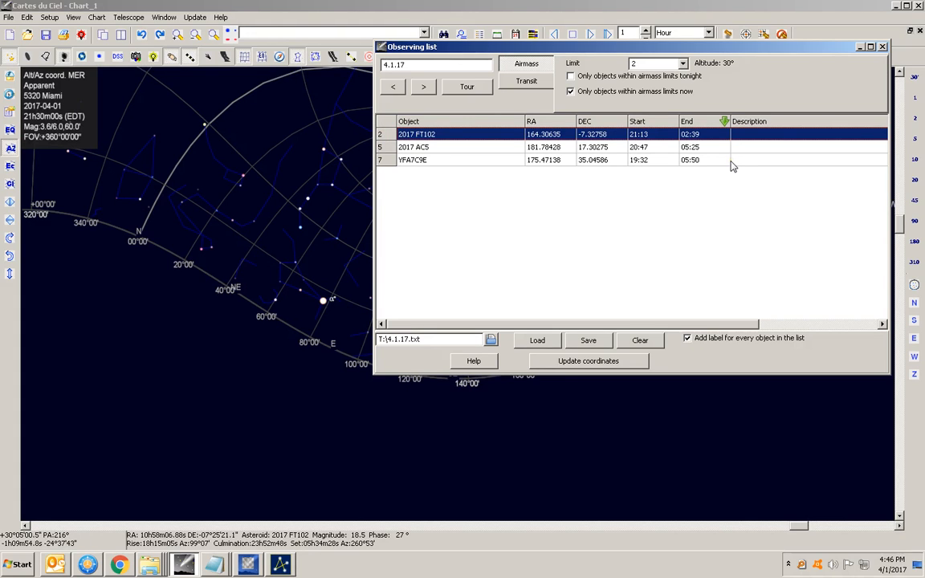
Step: Return to CCD Ciel, load 2017 FT102 from the planetarium as the new target, and cancel the slew
{"action": "left_click", "coordinate": [248, 566]}
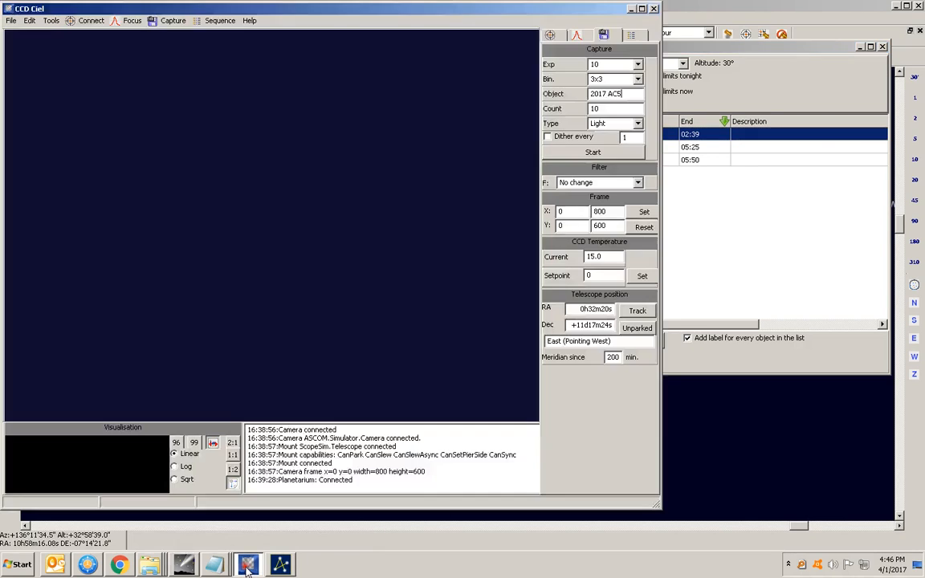
{"action": "left_click", "coordinate": [550, 34]}
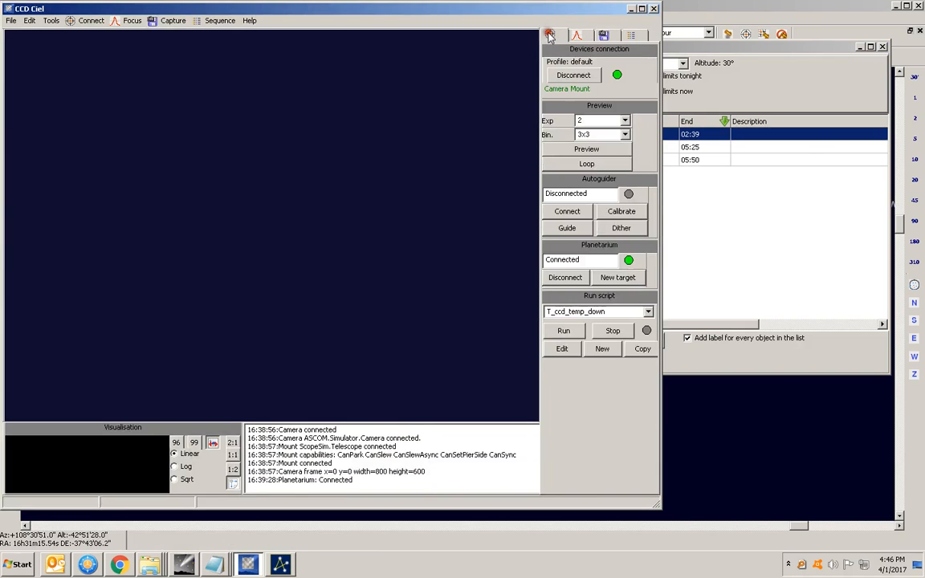
{"action": "left_click", "coordinate": [622, 278]}
{"action": "left_click", "coordinate": [738, 394]}
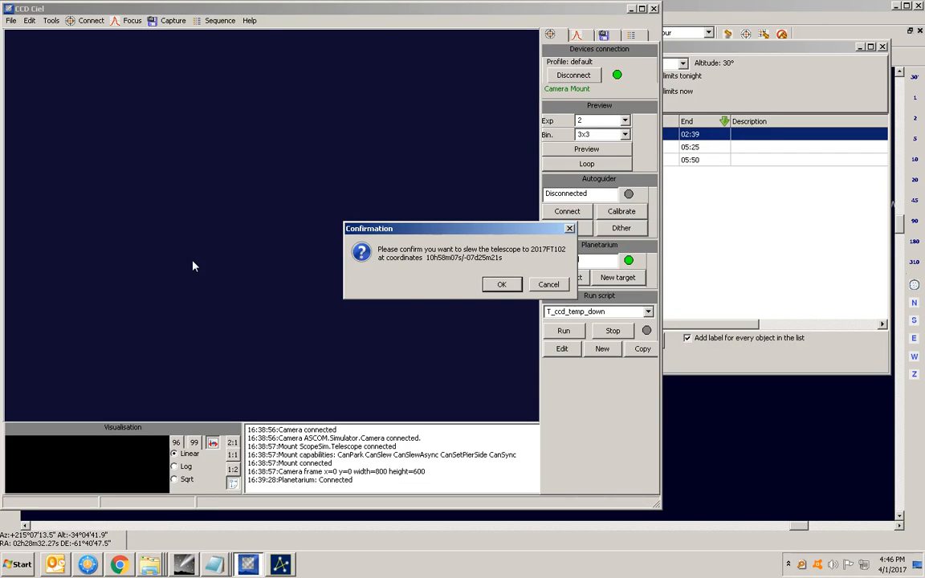
{"action": "left_click", "coordinate": [503, 284]}
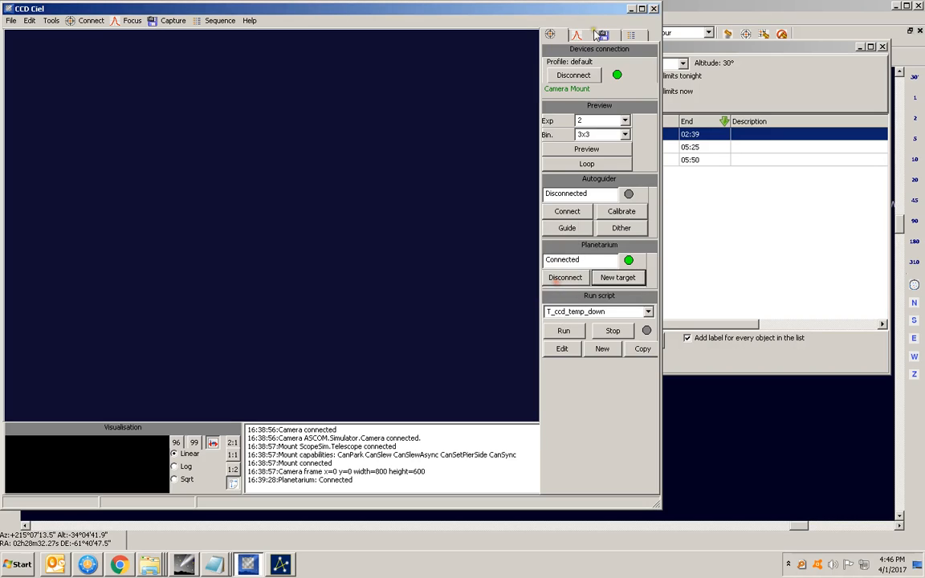
Step: Set the capture exposure back to 5 and the image count to 15
{"action": "left_click", "coordinate": [602, 36]}
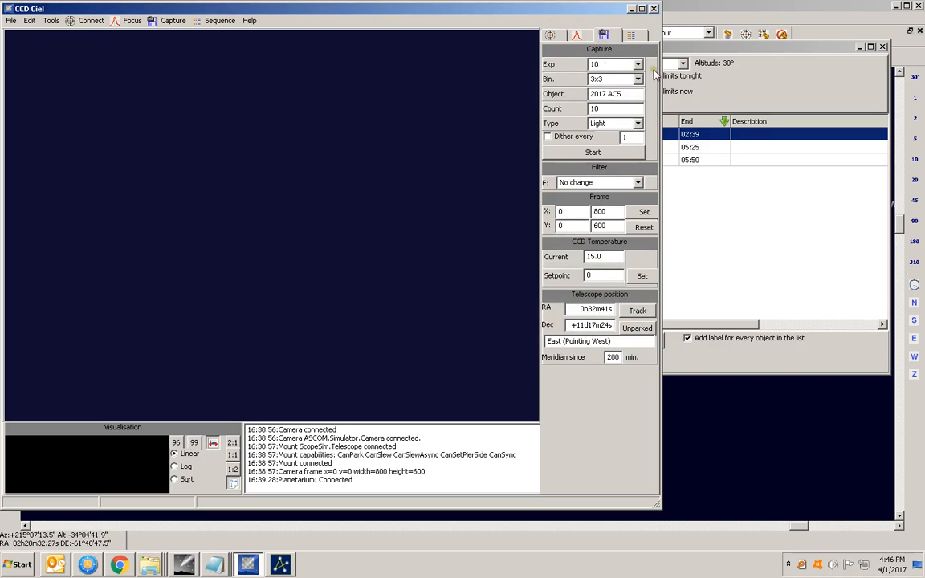
{"action": "left_click", "coordinate": [638, 64]}
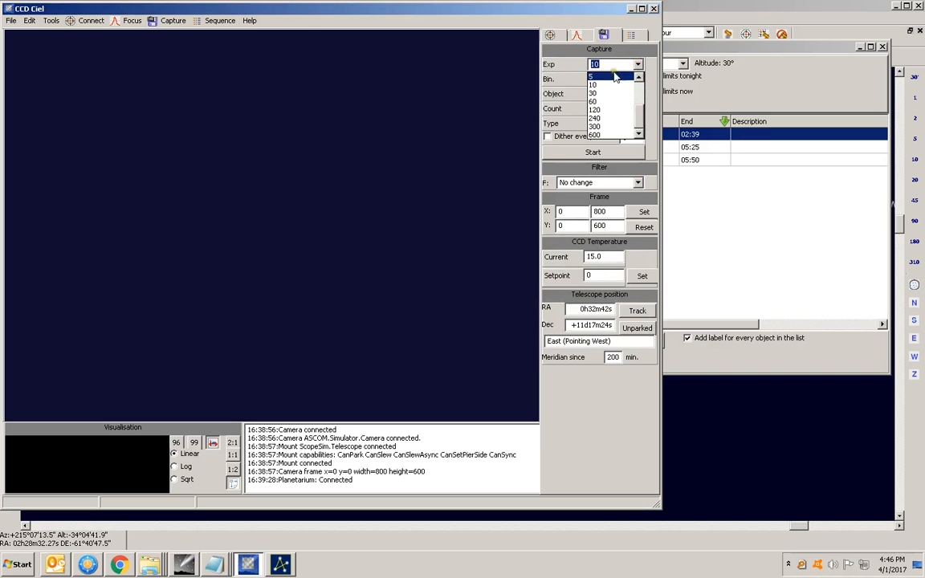
{"action": "left_click", "coordinate": [615, 77]}
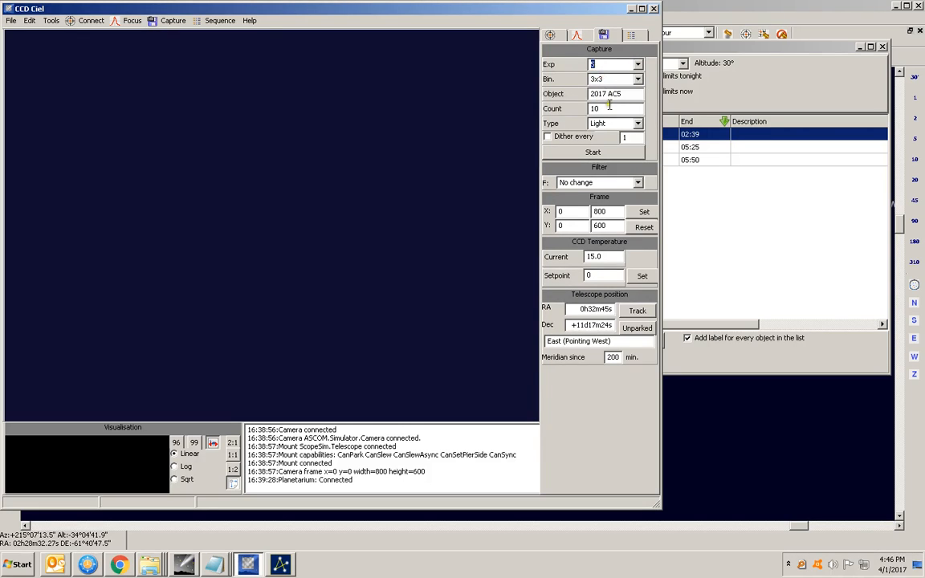
{"action": "double_click", "coordinate": [610, 107]}
{"action": "type", "text": "15"}
Step: Check the target's name in the Cartes du Ciel observing list and rename the CCD Ciel capture object to 2017 FT102
{"action": "left_click", "coordinate": [775, 50]}
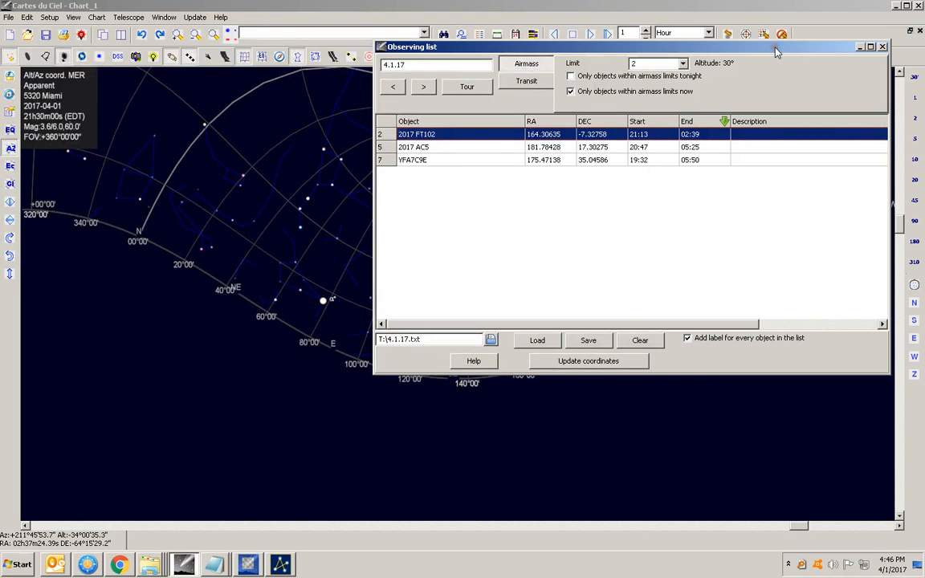
{"action": "left_click", "coordinate": [247, 565]}
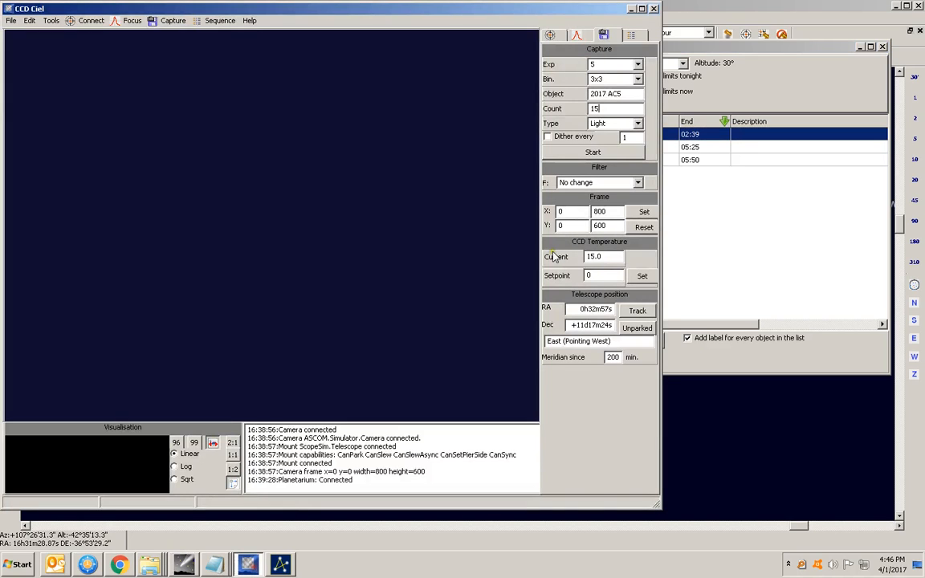
{"action": "double_click", "coordinate": [614, 93]}
{"action": "type", "text": "FT102"}
Step: In the Cartes du Ciel observing list, enter "15/5 xx" as the description of 2017 FT102
{"action": "left_click", "coordinate": [747, 50]}
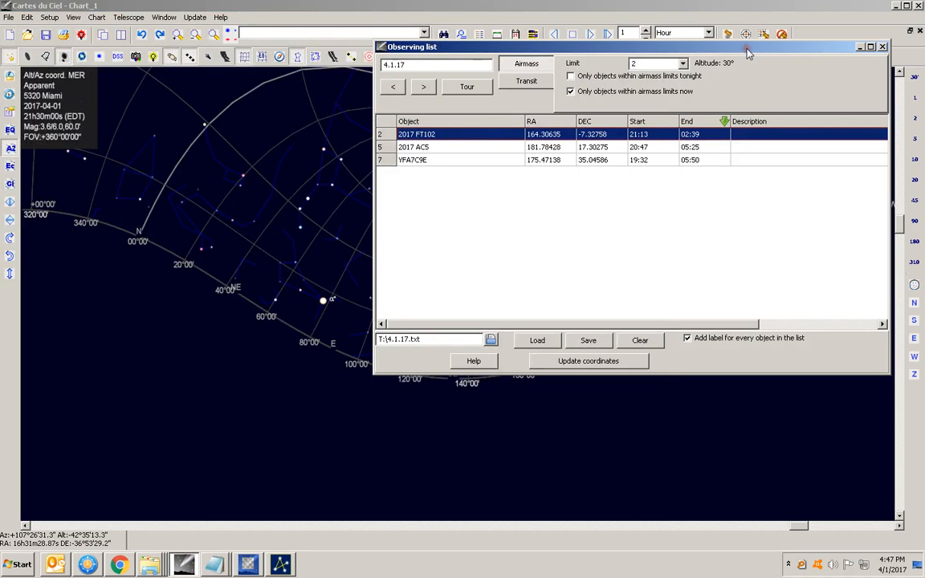
{"action": "left_click", "coordinate": [739, 135]}
{"action": "left_click", "coordinate": [609, 136]}
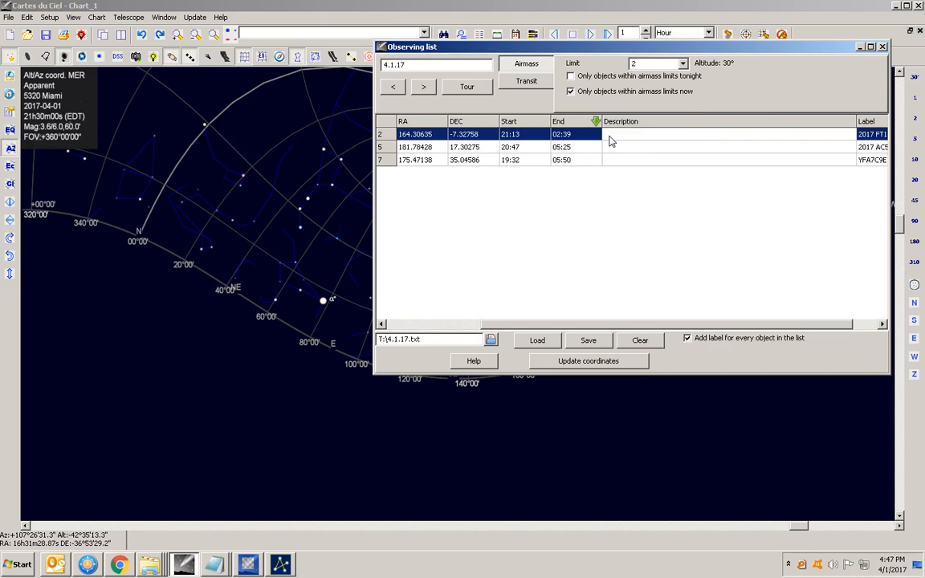
{"action": "type", "text": "5"}
{"action": "key", "text": "BackSpace"}
{"action": "type", "text": "15/5 xx"}
{"action": "left_click", "coordinate": [394, 325]}
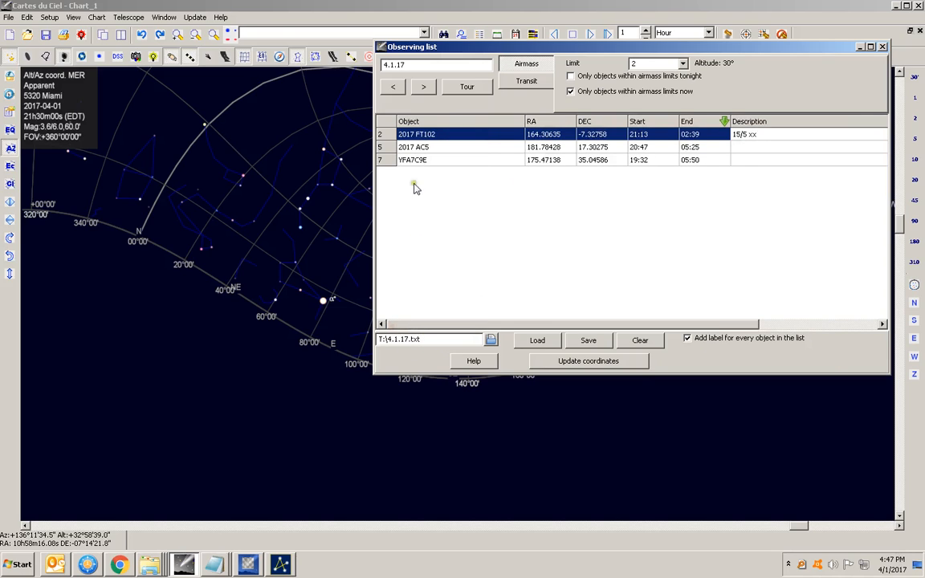
Step: Enter "10/10 x" as the description of 2017 AC5 and turn off the filter for objects within airmass limits now
{"action": "left_click", "coordinate": [743, 147]}
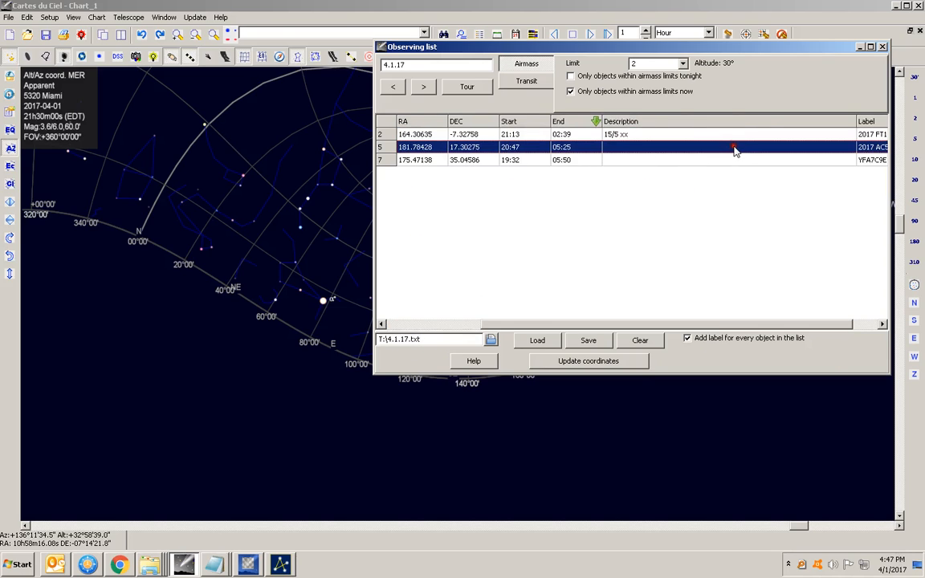
{"action": "left_click", "coordinate": [612, 151]}
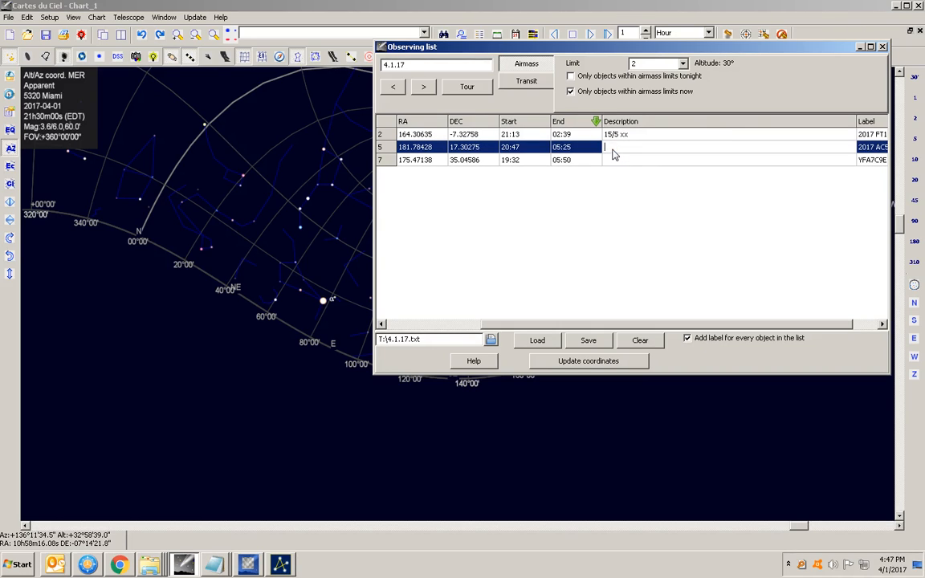
{"action": "type", "text": "10/10 x"}
{"action": "left_click", "coordinate": [385, 324]}
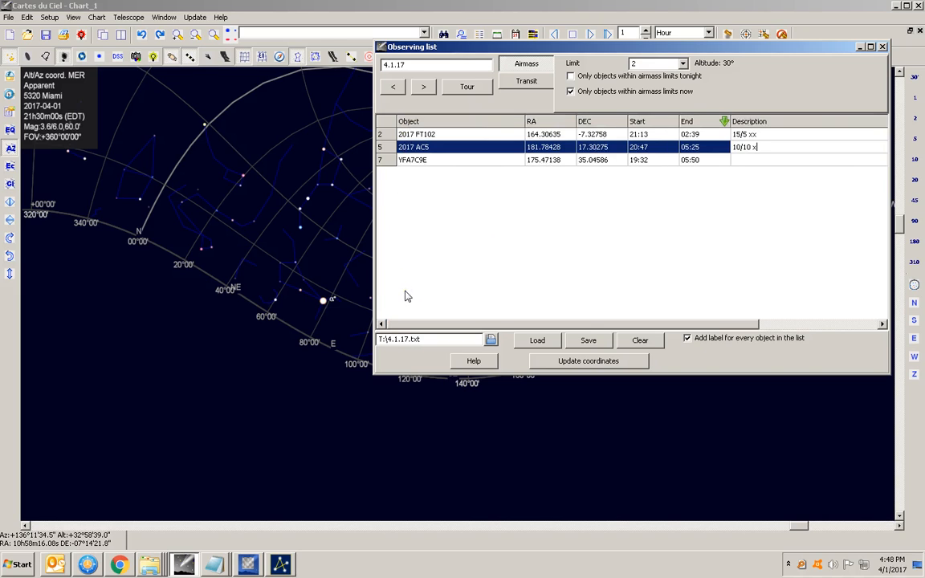
{"action": "left_click", "coordinate": [588, 91]}
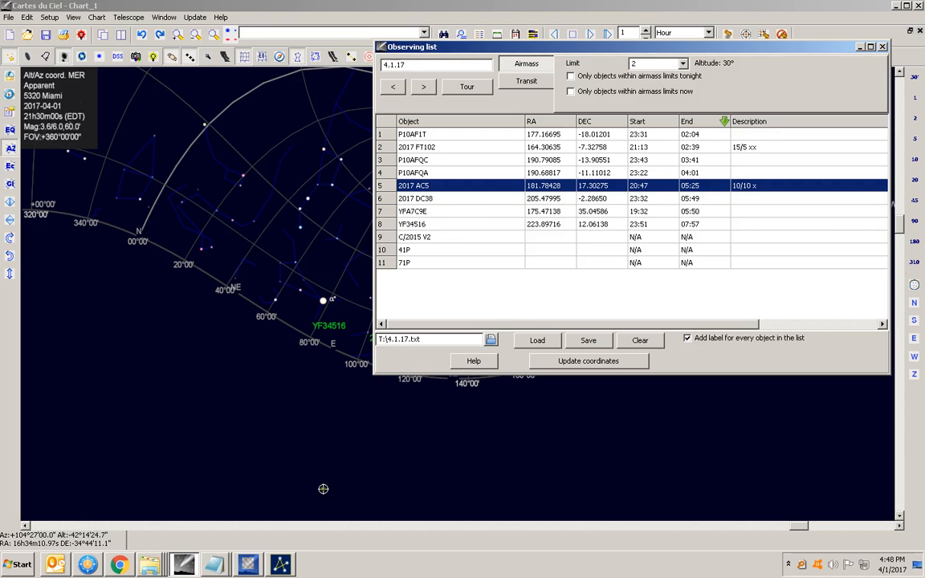
Step: Switch to CCD Ciel, open its options, and enable saving captures in a subfolder by sequence name
{"action": "left_click", "coordinate": [250, 565]}
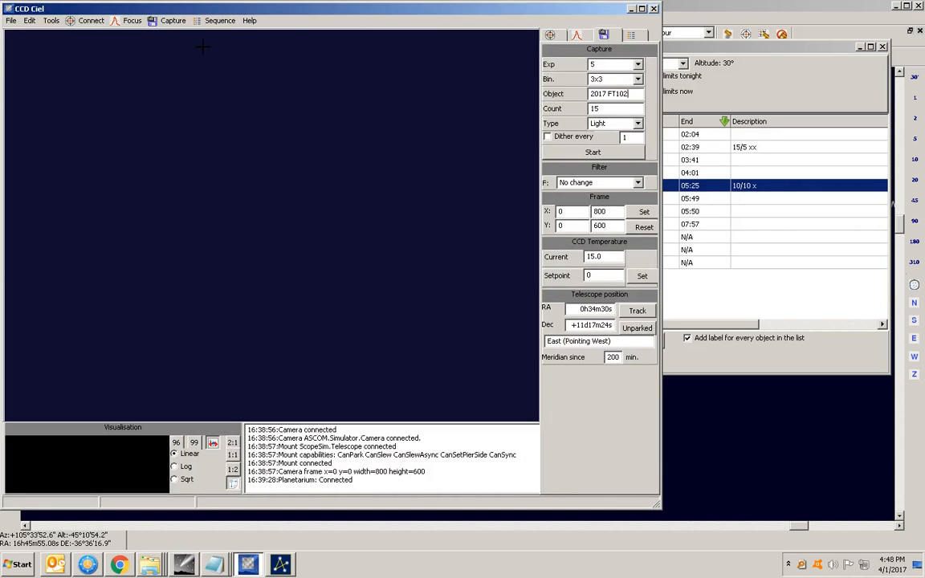
{"action": "left_click", "coordinate": [52, 21]}
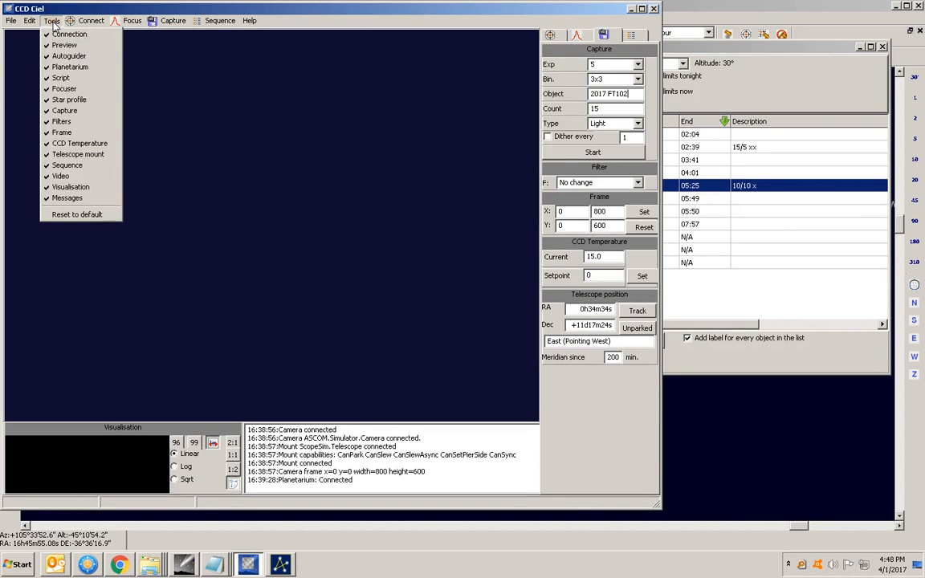
{"action": "mouse_move", "coordinate": [31, 22]}
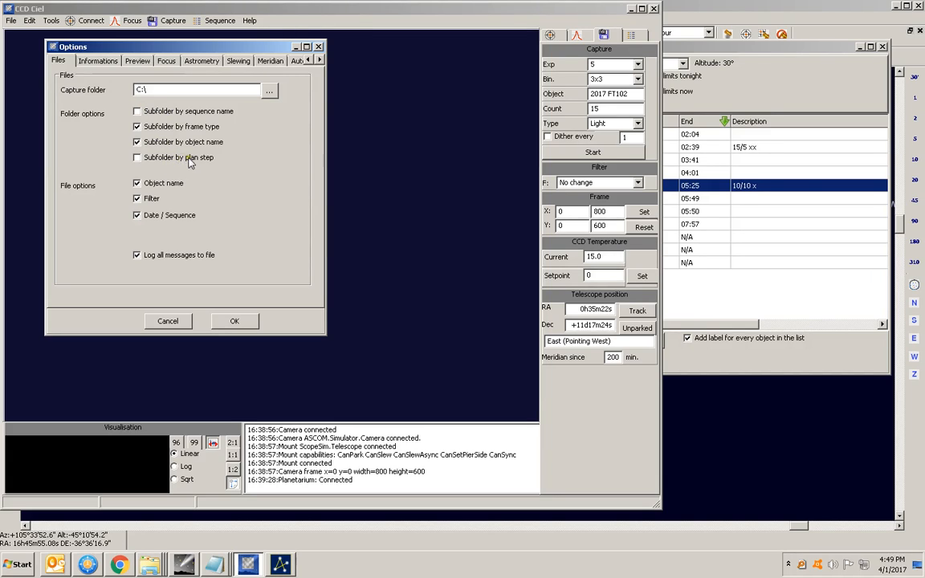
{"action": "left_click", "coordinate": [136, 111]}
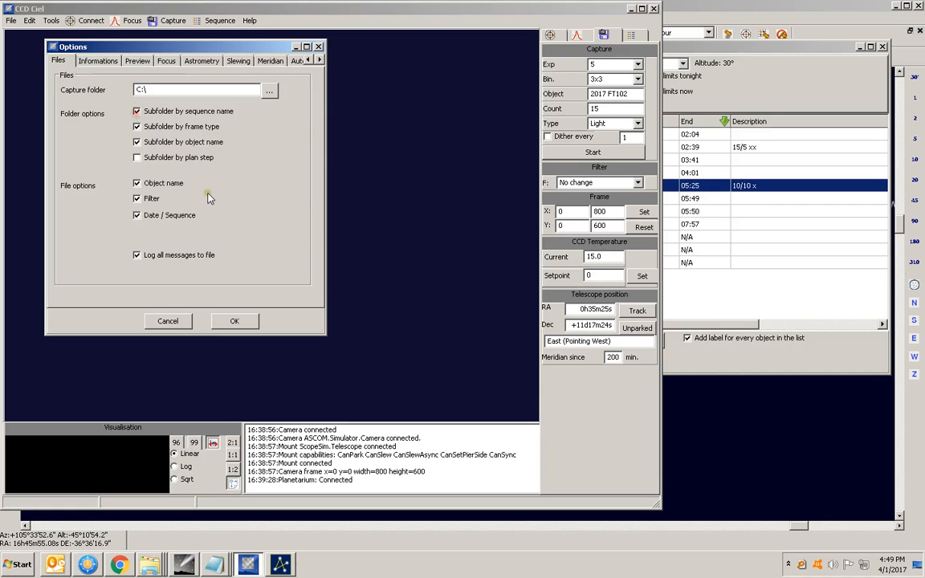
Step: Review the observer information, image preview, focus and astrometry options
{"action": "left_click", "coordinate": [105, 62]}
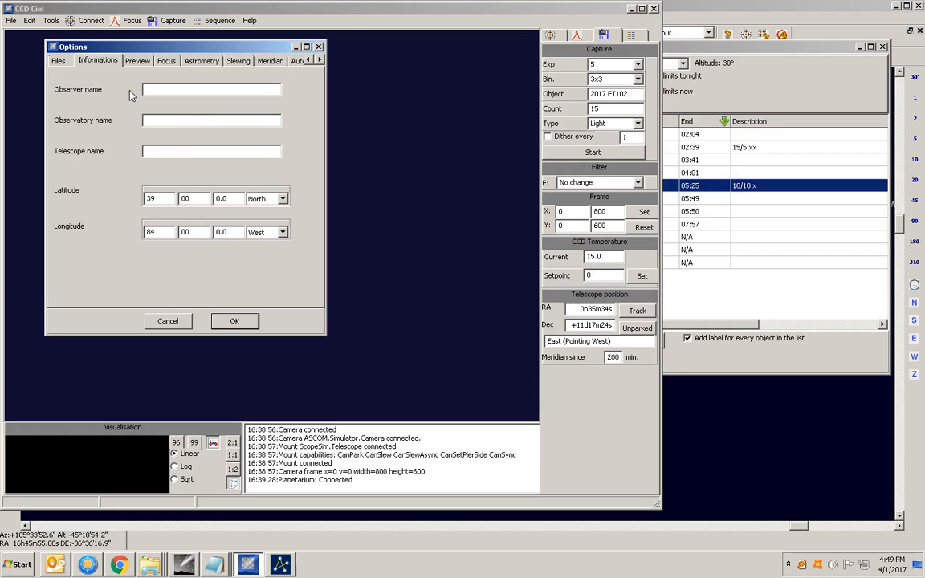
{"action": "left_click", "coordinate": [137, 62]}
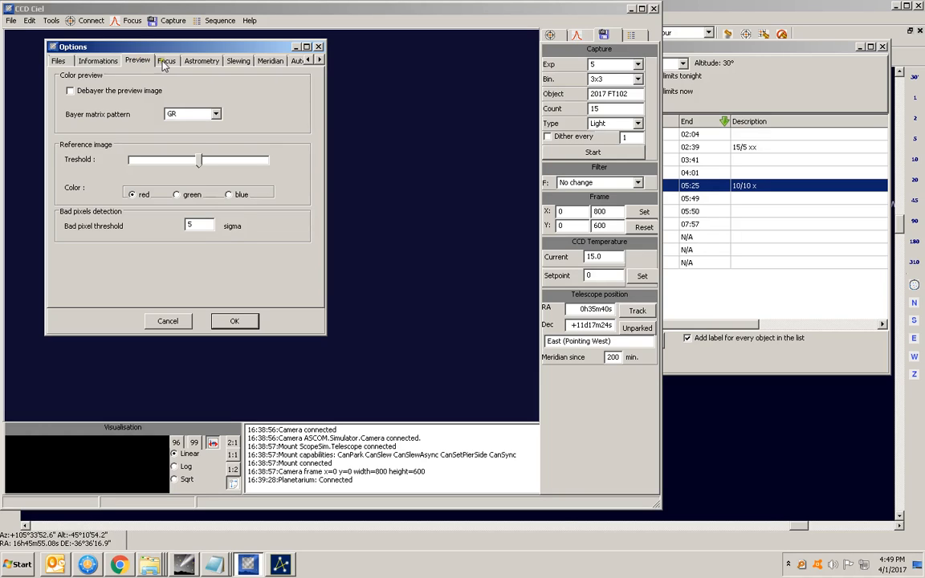
{"action": "left_click", "coordinate": [165, 65]}
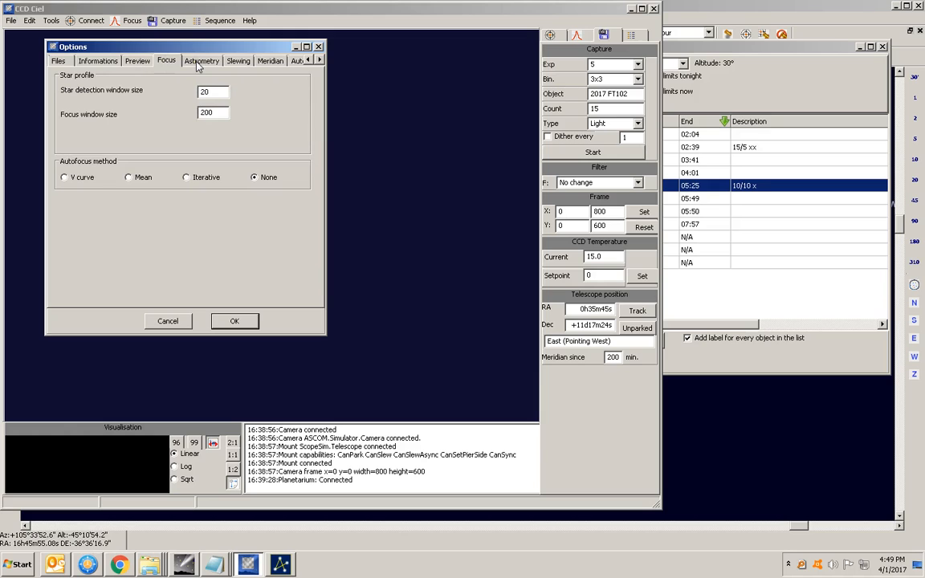
{"action": "left_click", "coordinate": [197, 64]}
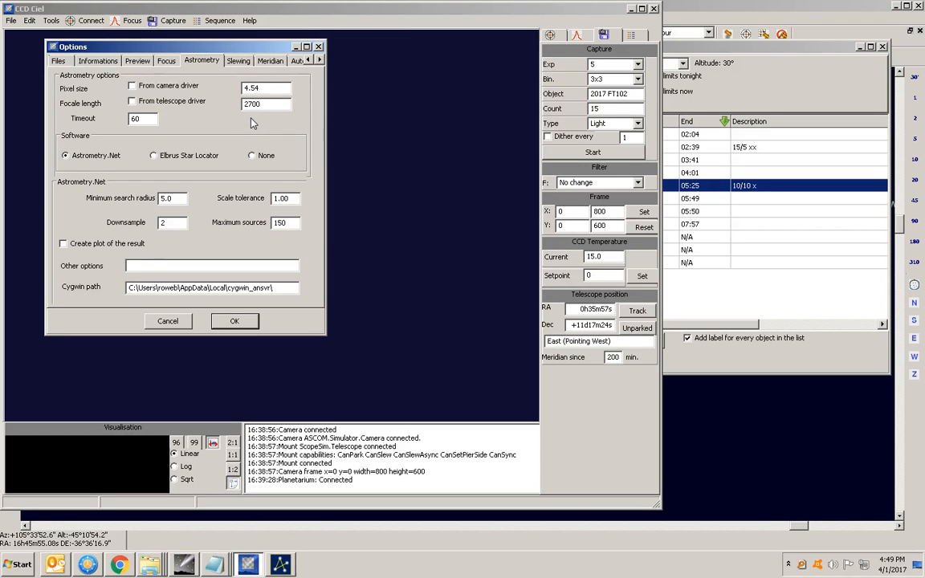
Step: Re-enter the trailing backslash of the Cygwin path in the Astrometry.Net settings
{"action": "left_click", "coordinate": [271, 292]}
{"action": "type", "text": "\\"}
{"action": "left_click", "coordinate": [271, 292]}
{"action": "type", "text": "\\"}
Step: Set the precision slewing control exposure to 10.0 seconds with binning 3
{"action": "left_click", "coordinate": [233, 60]}
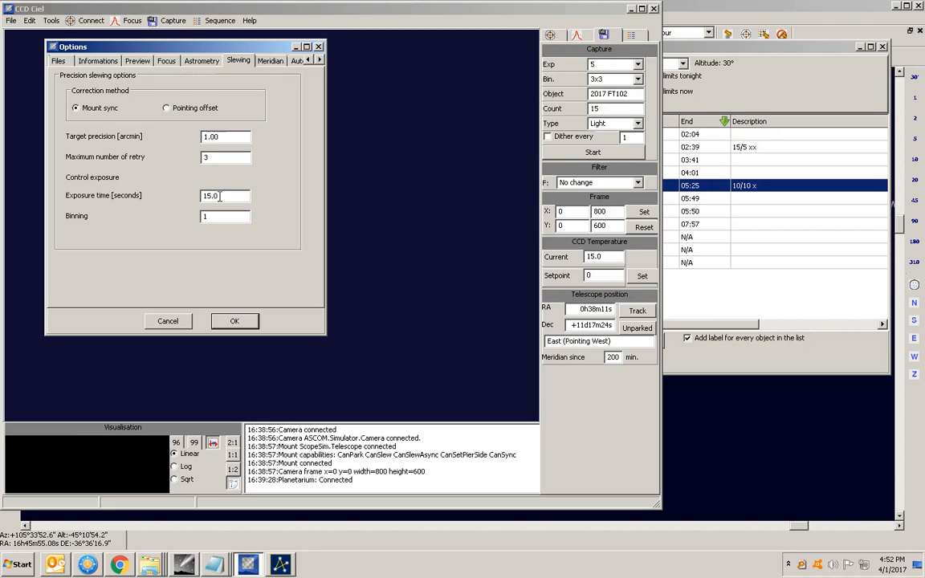
{"action": "left_click", "coordinate": [213, 196]}
{"action": "key", "text": "BackSpace"}
{"action": "type", "text": "0"}
{"action": "key", "text": "Tab"}
{"action": "type", "text": "3"}
Step: Review the meridian, auto-guiding and planetarium options, recheck the slewing, astrometry, focus, file and observer settings, and close the options without saving
{"action": "left_click", "coordinate": [319, 61]}
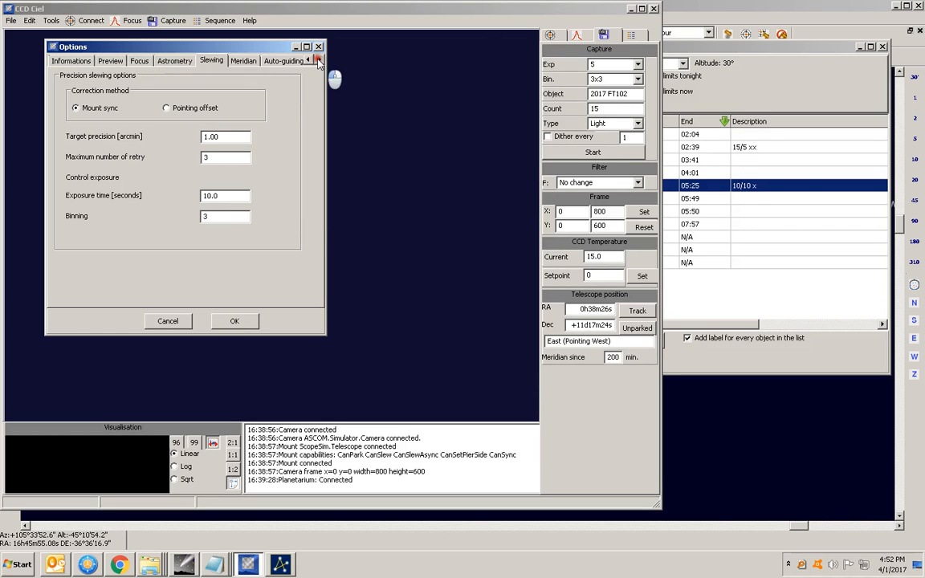
{"action": "left_click", "coordinate": [243, 61]}
{"action": "left_click", "coordinate": [276, 63]}
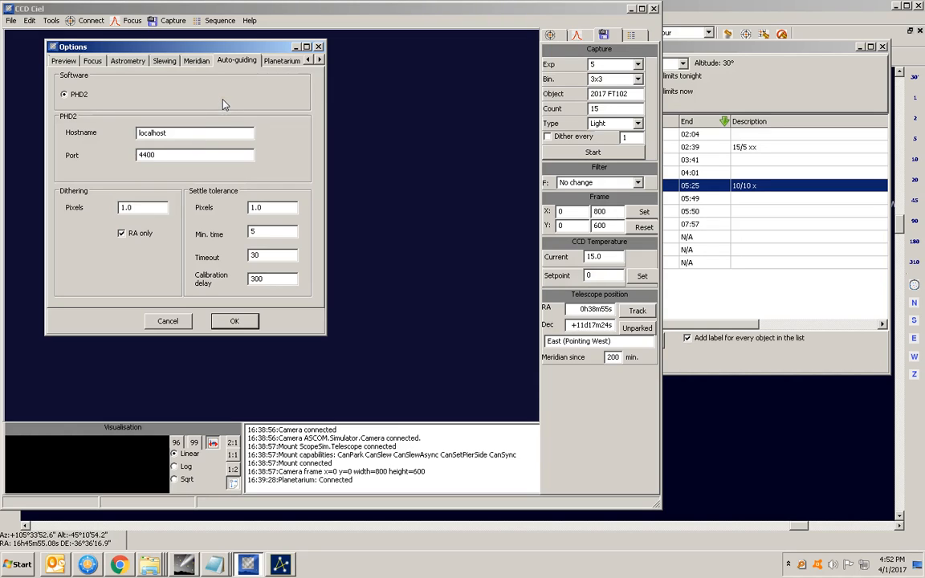
{"action": "left_click", "coordinate": [283, 62]}
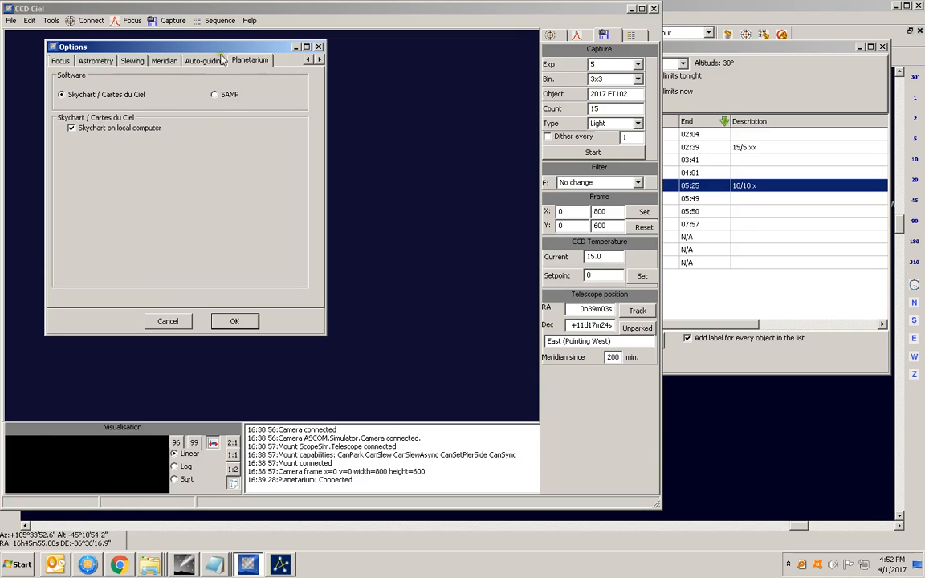
{"action": "left_click", "coordinate": [125, 59]}
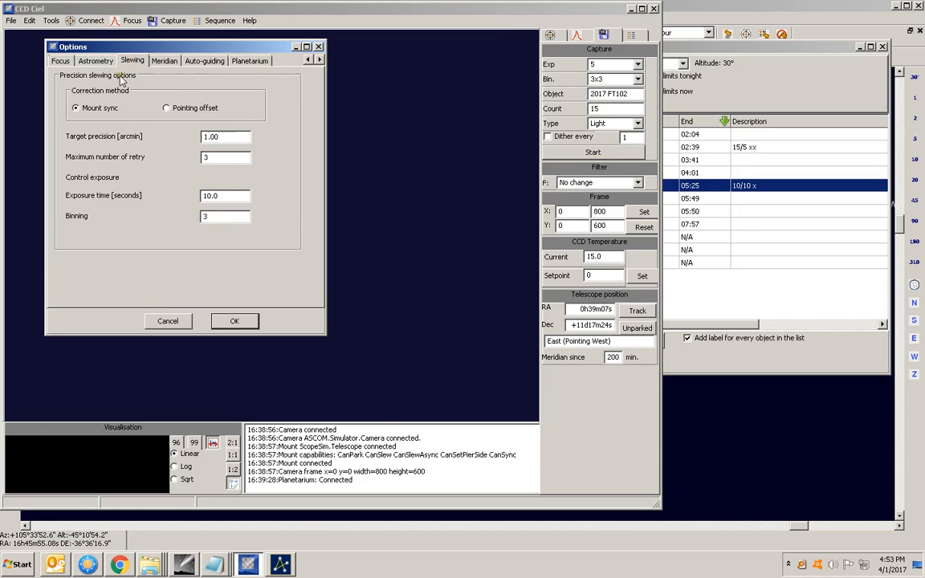
{"action": "left_click", "coordinate": [91, 61]}
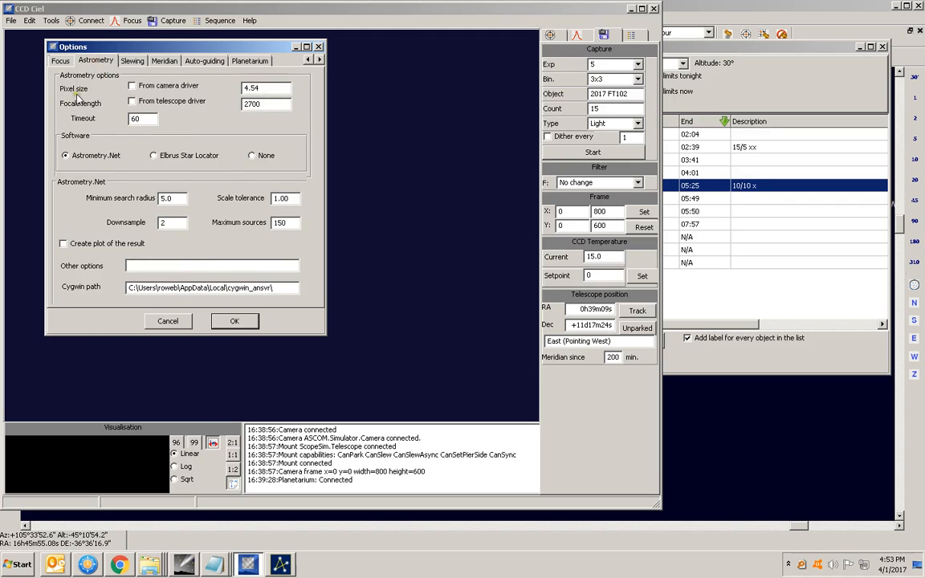
{"action": "left_click", "coordinate": [58, 59]}
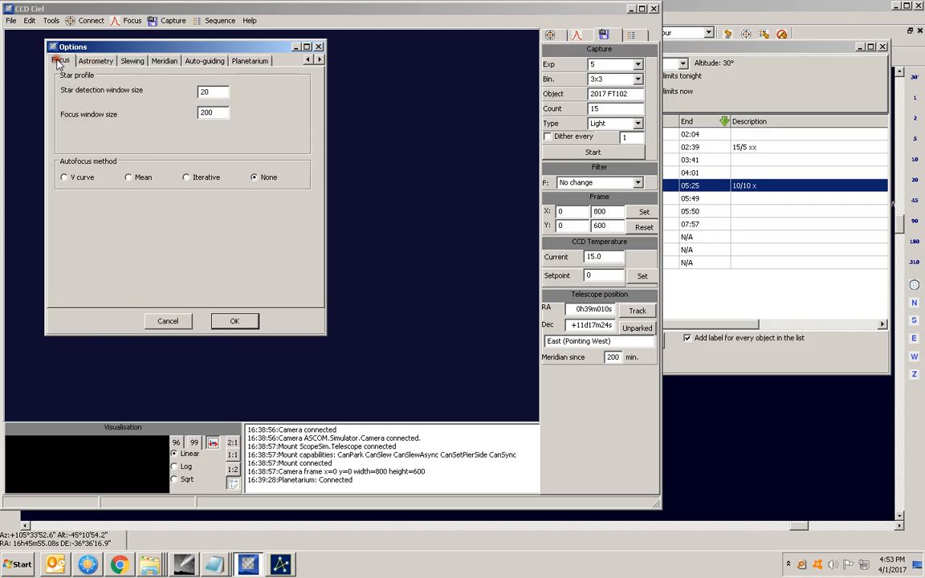
{"action": "left_click", "coordinate": [308, 61]}
{"action": "left_click", "coordinate": [308, 60]}
{"action": "left_click", "coordinate": [309, 60]}
{"action": "left_click", "coordinate": [59, 61]}
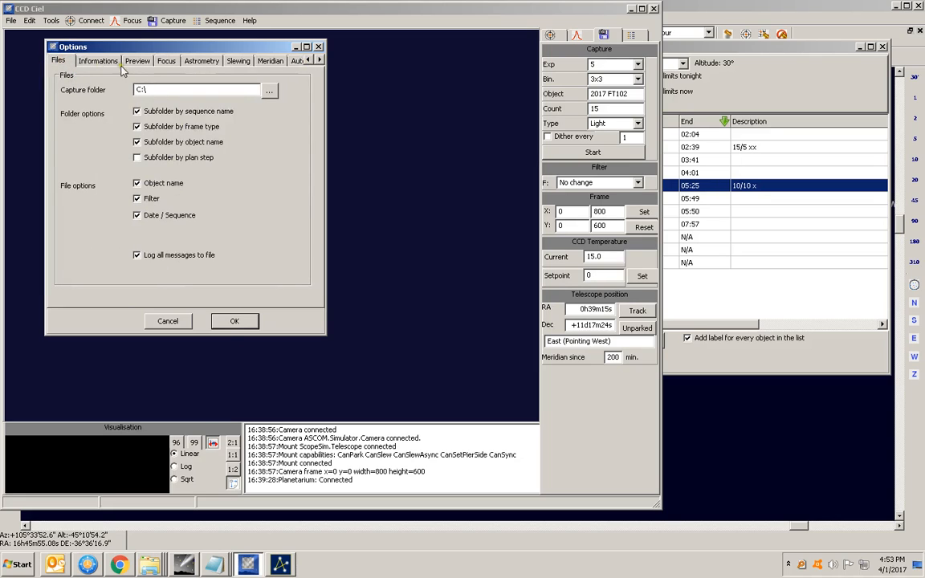
{"action": "left_click", "coordinate": [85, 58]}
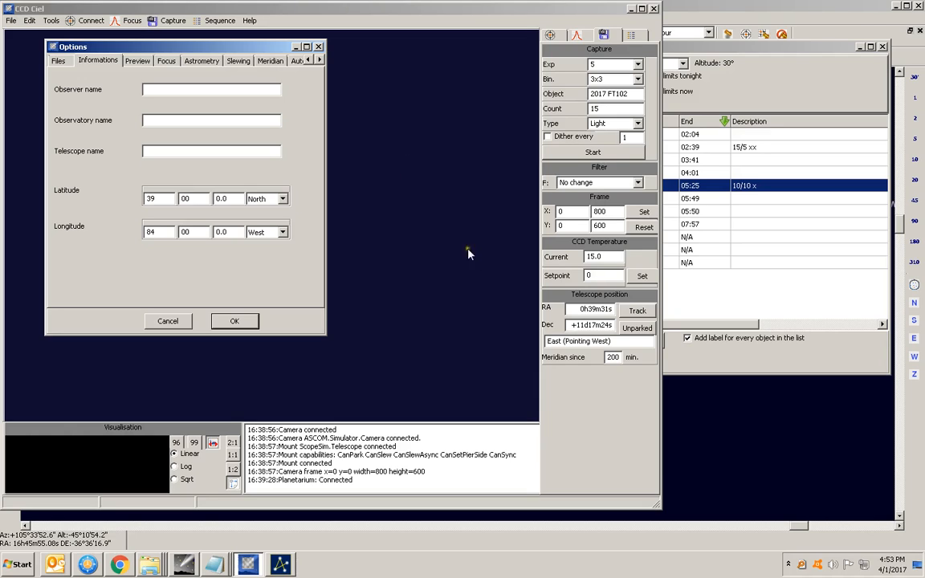
{"action": "left_click", "coordinate": [170, 321]}
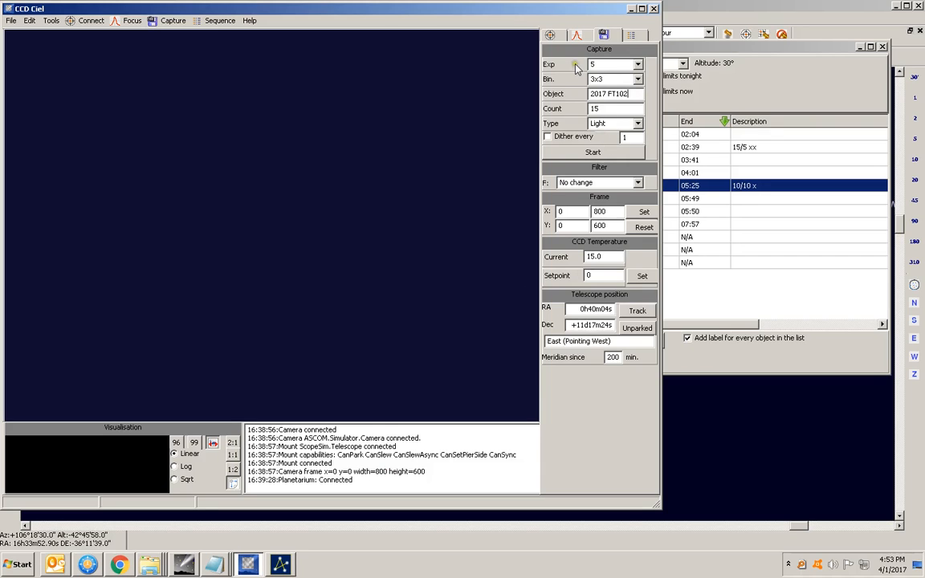
Step: Show the device connection, preview, autoguider and planetarium controls
{"action": "left_click", "coordinate": [551, 35]}
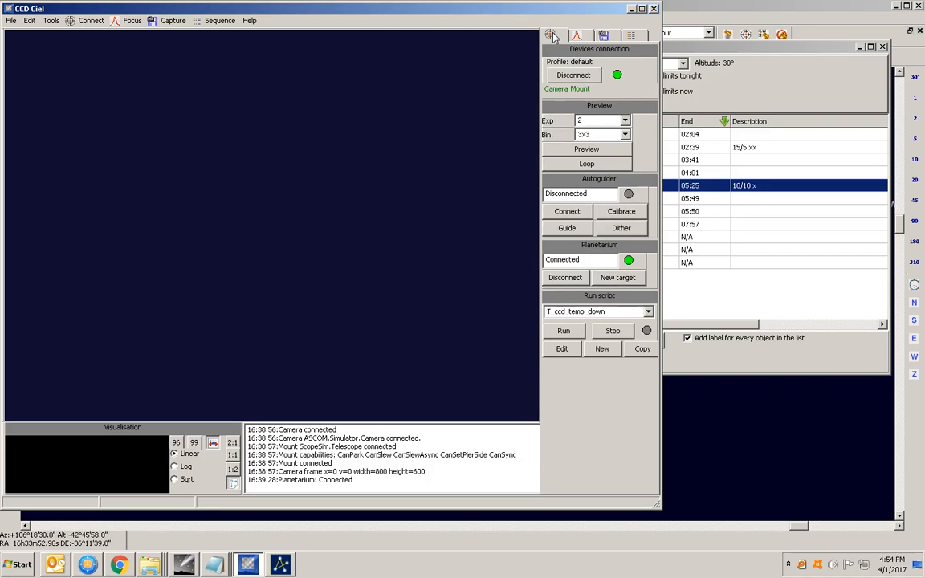